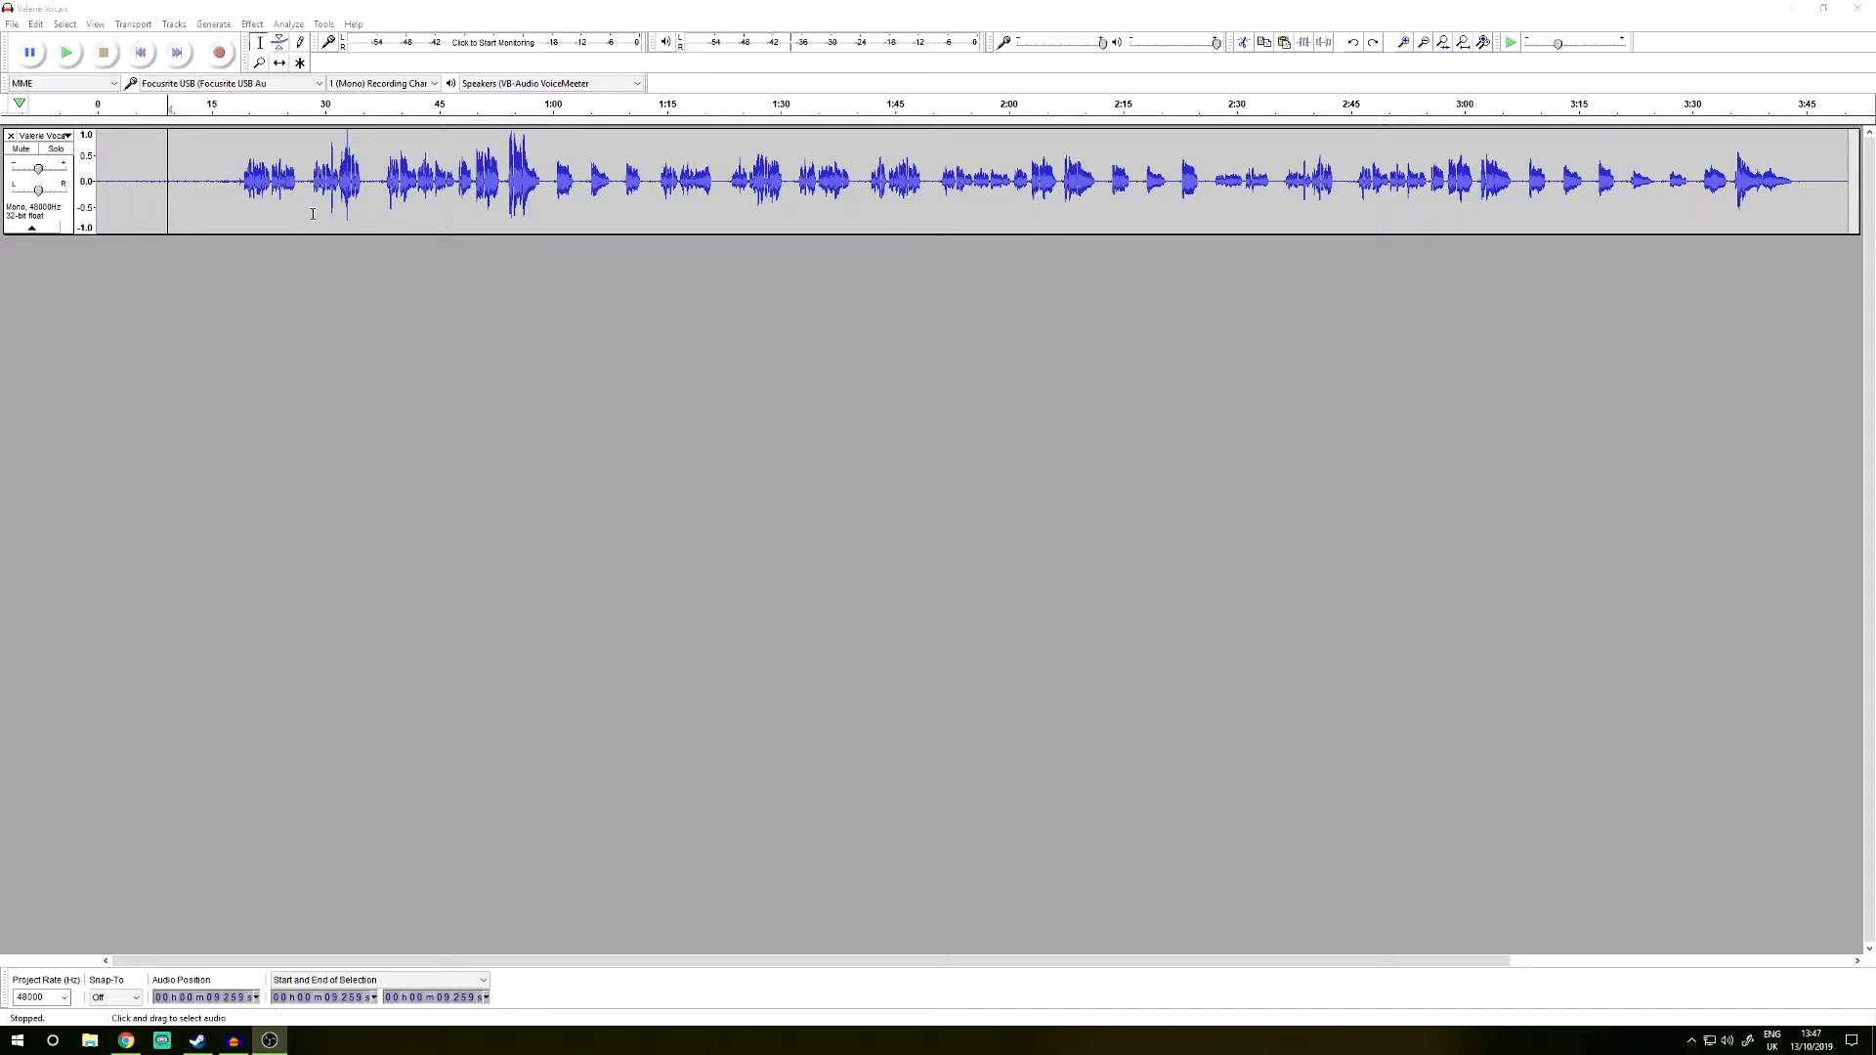
- Select the first vocal phrase from about 17.7 s to 27.6 s and play back the selection
click(261, 42)
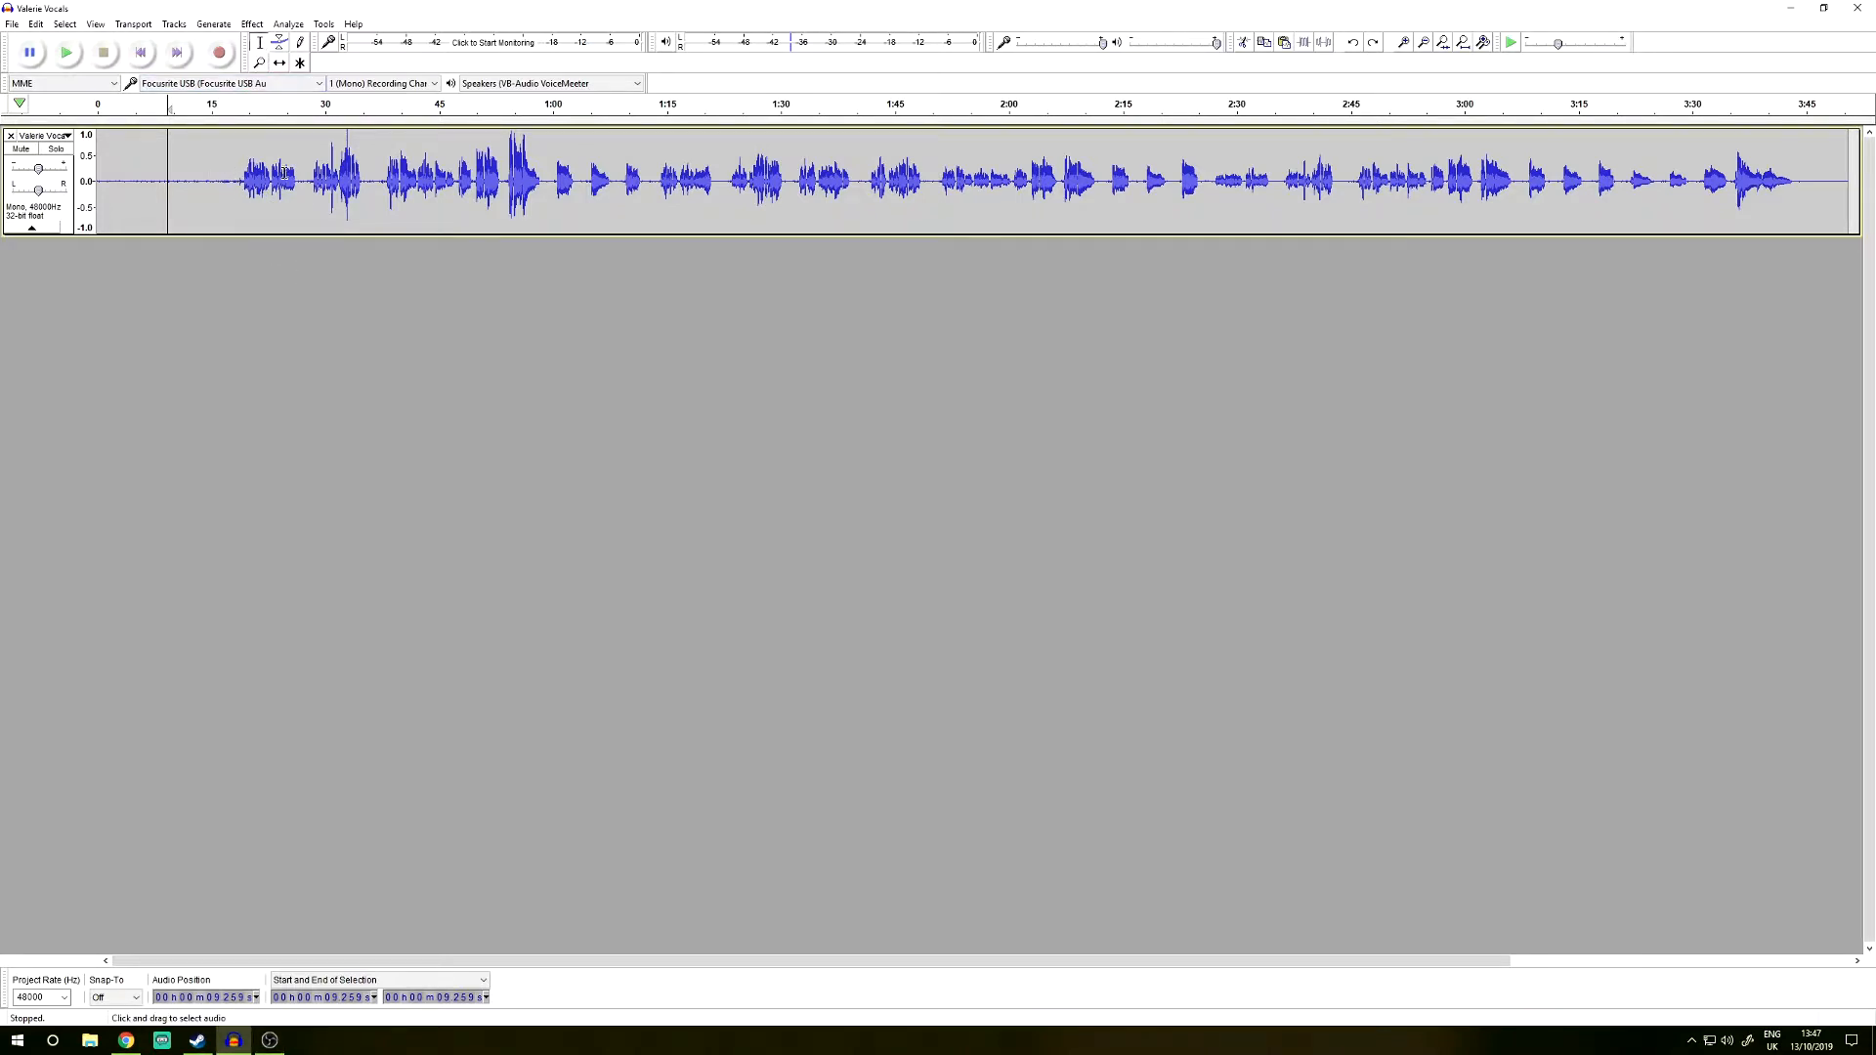
drag(231, 173, 305, 181)
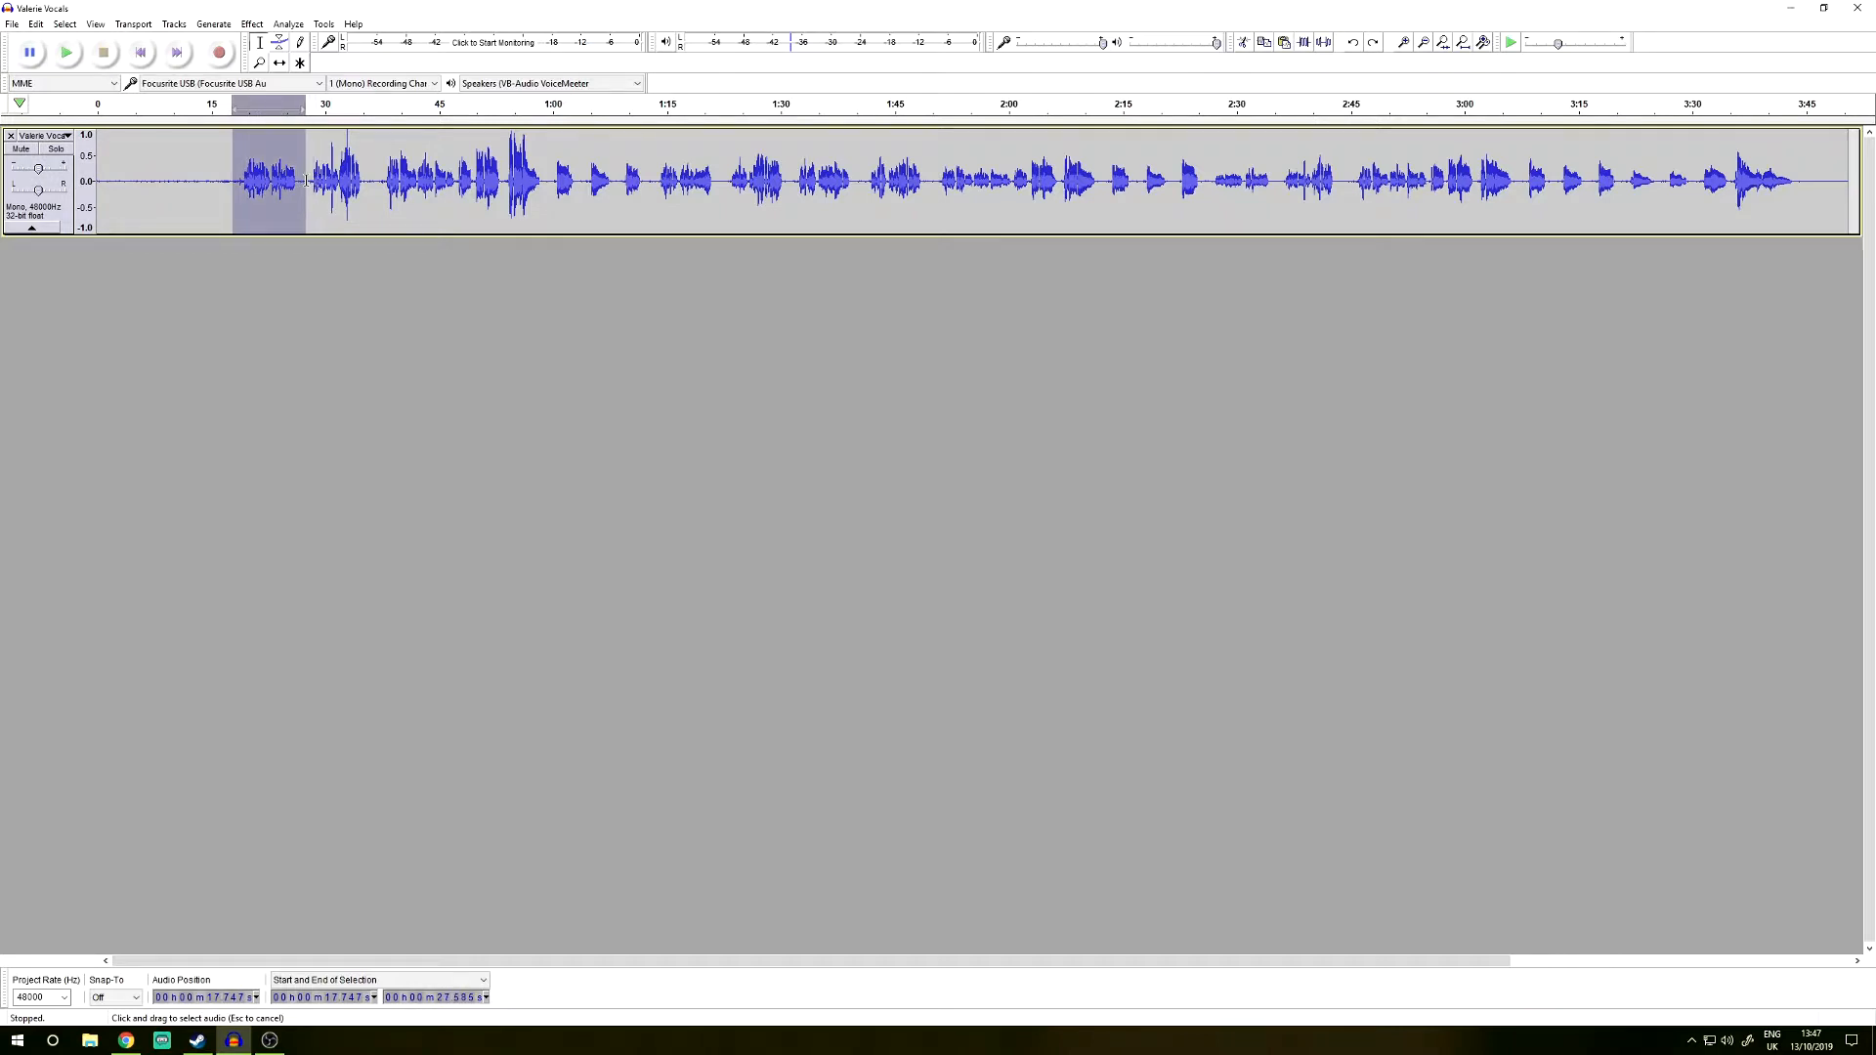
key(space)
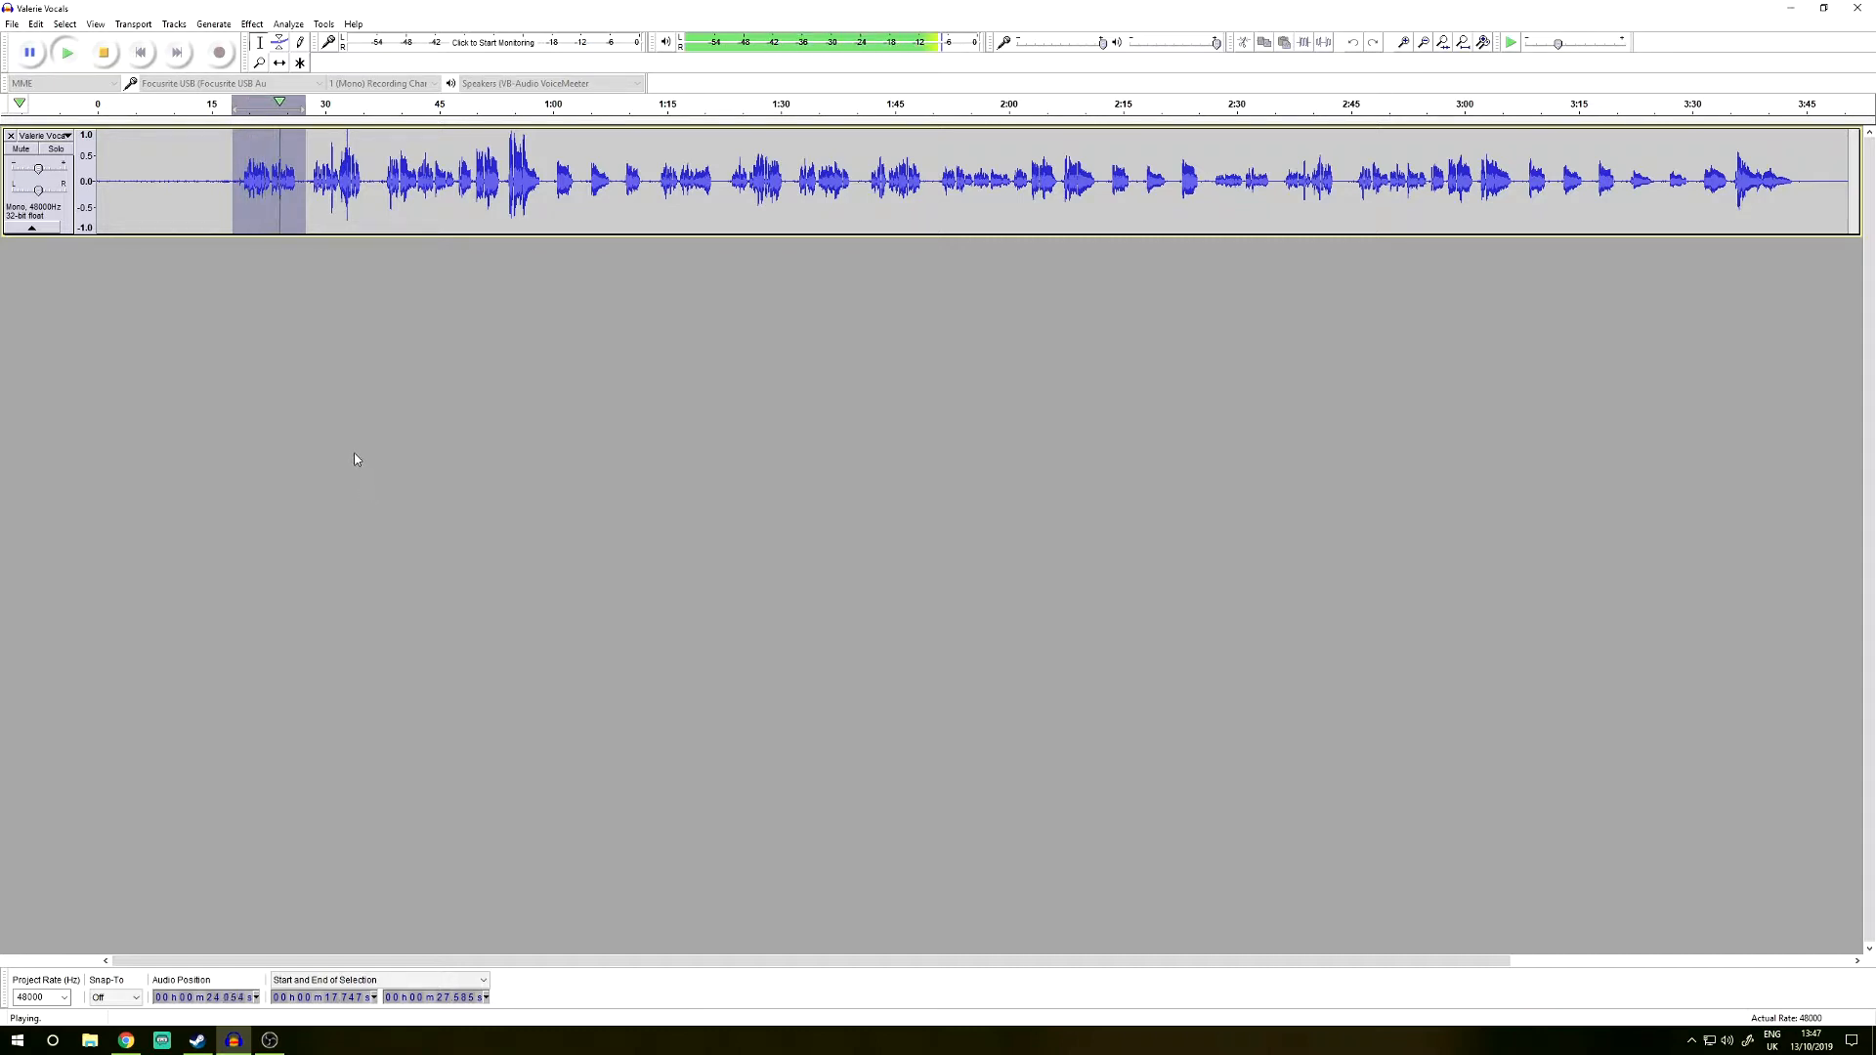
key(space)
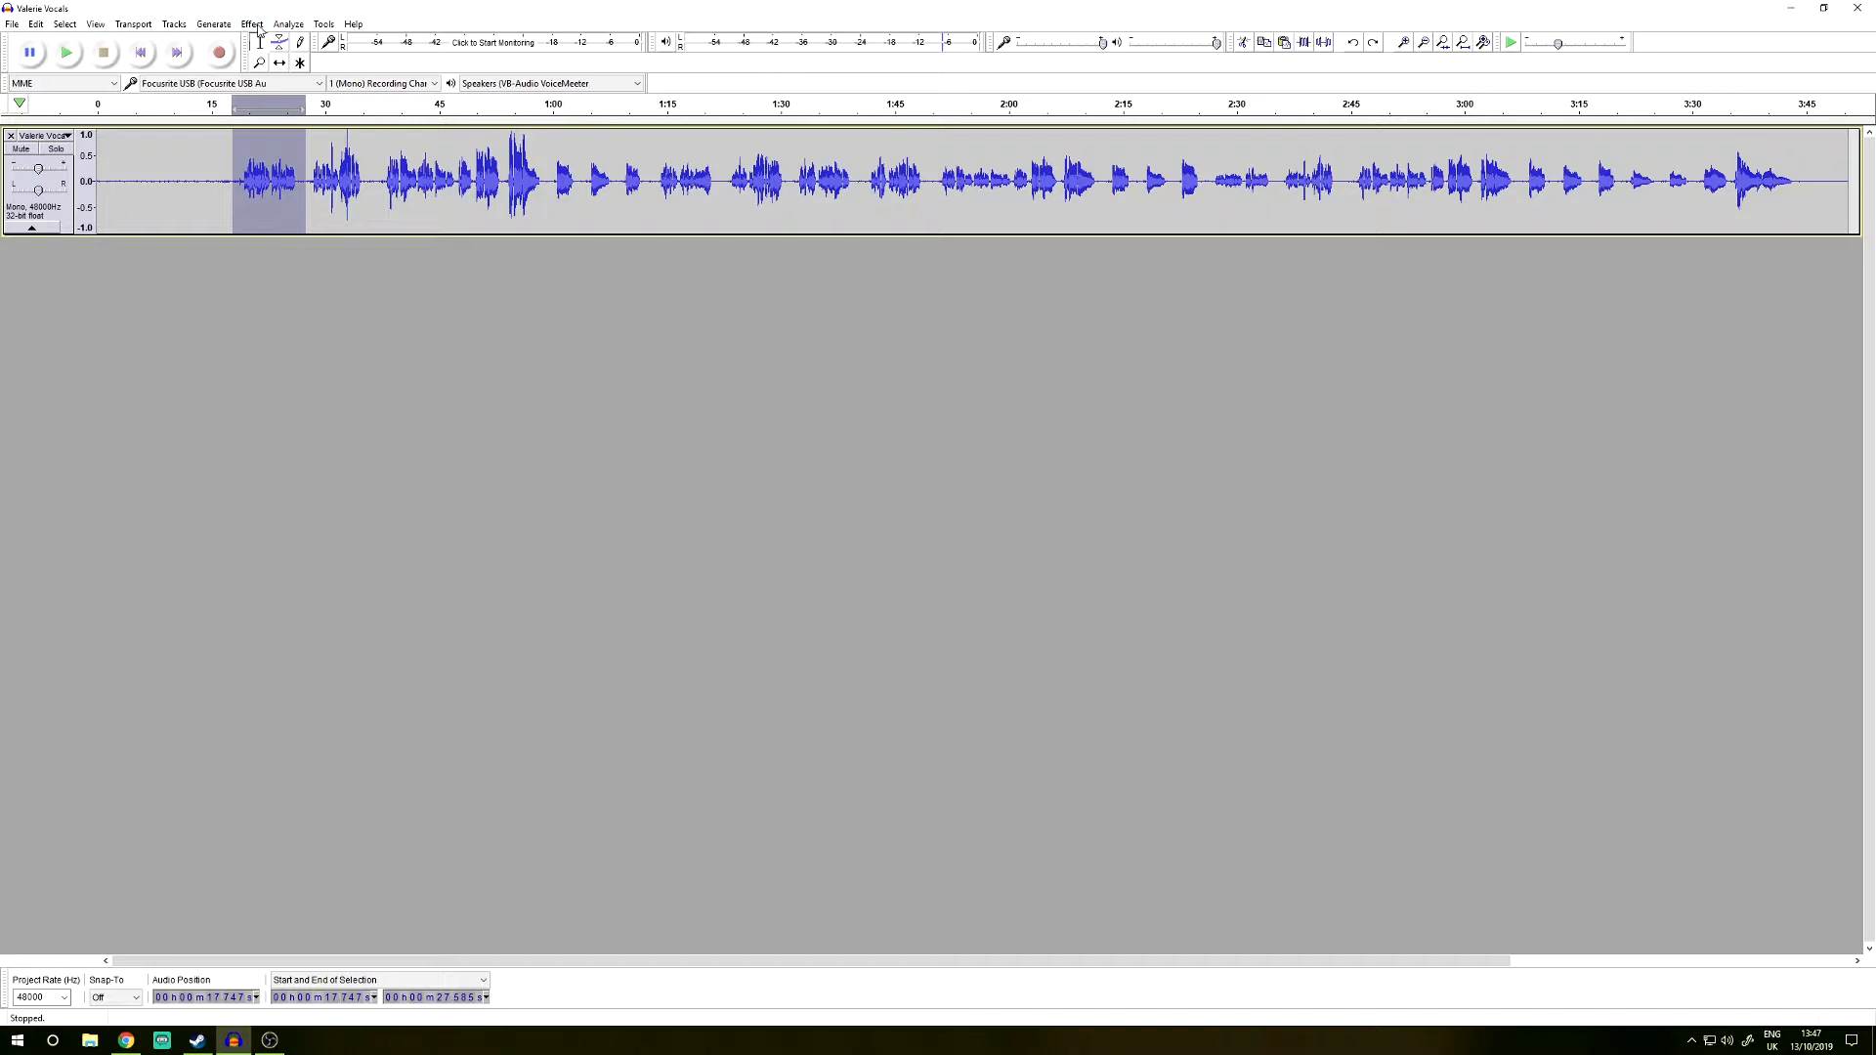
- Open the Equalization effect for the selection, view the Graphic EQ type and return to the Draw type
click(252, 24)
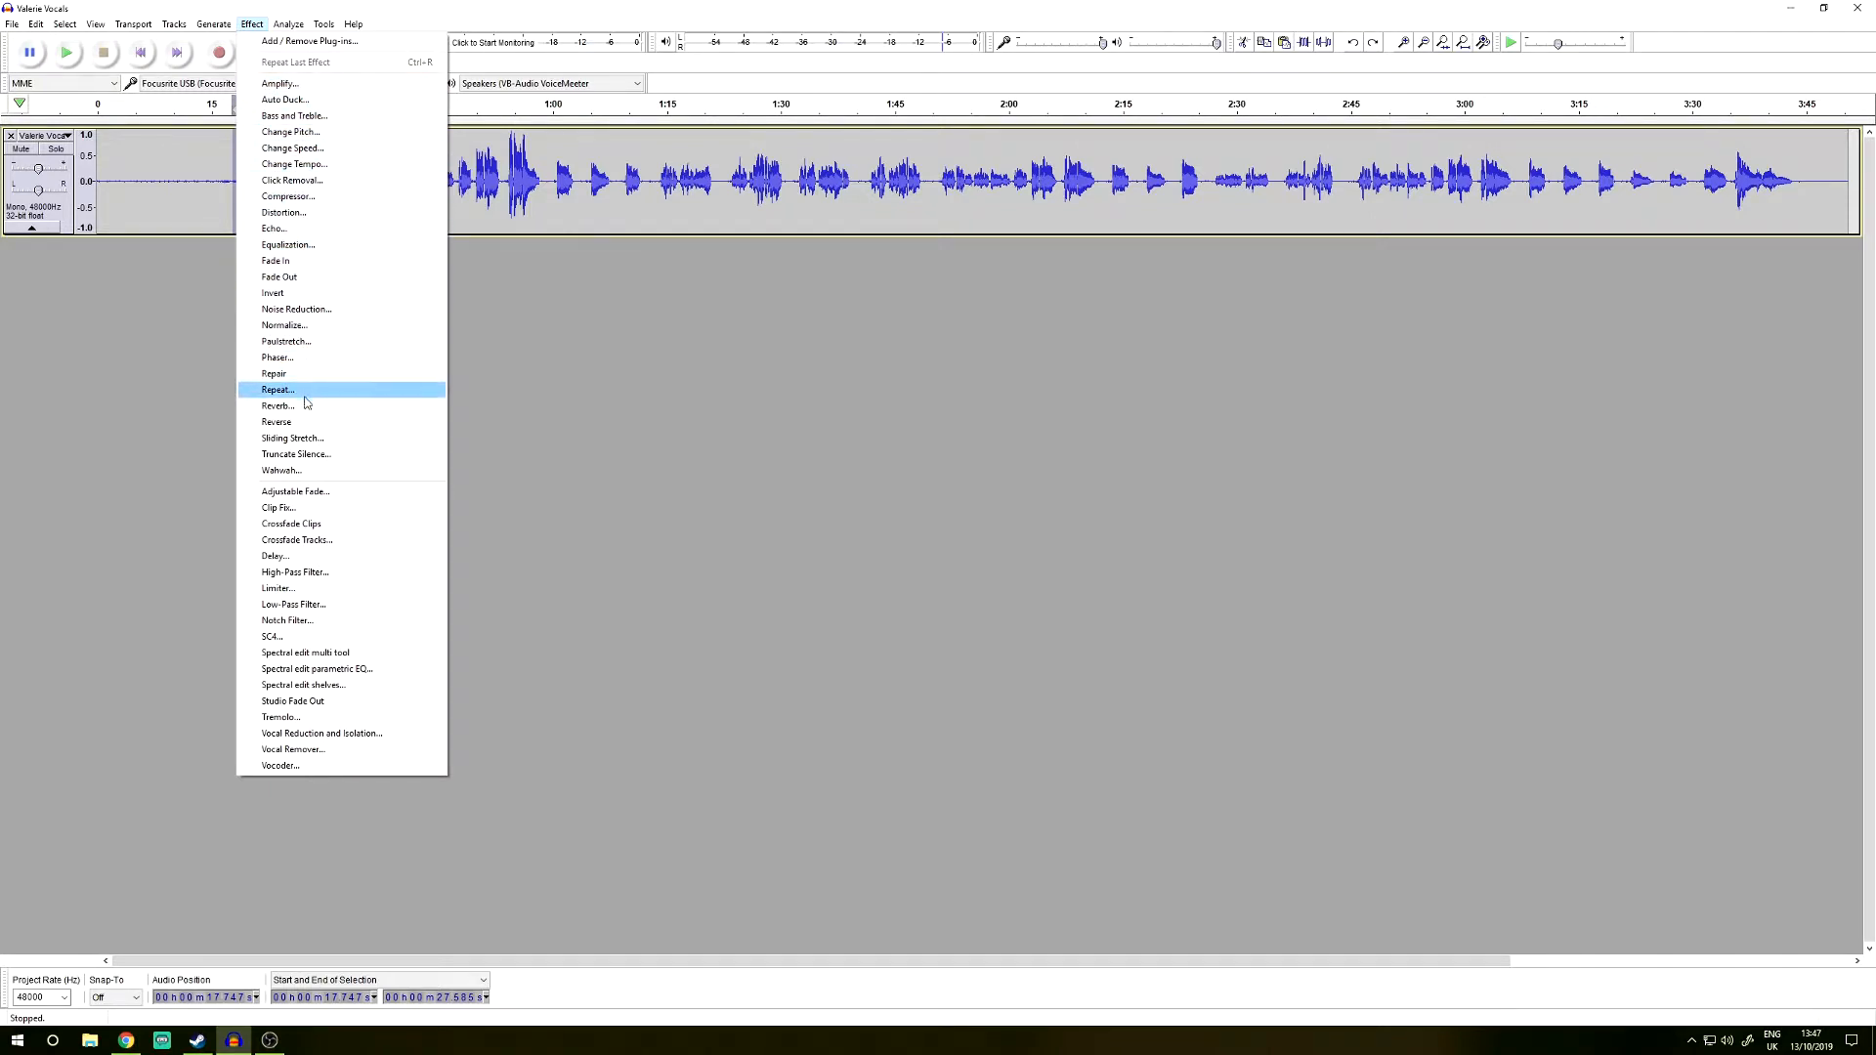
click(310, 250)
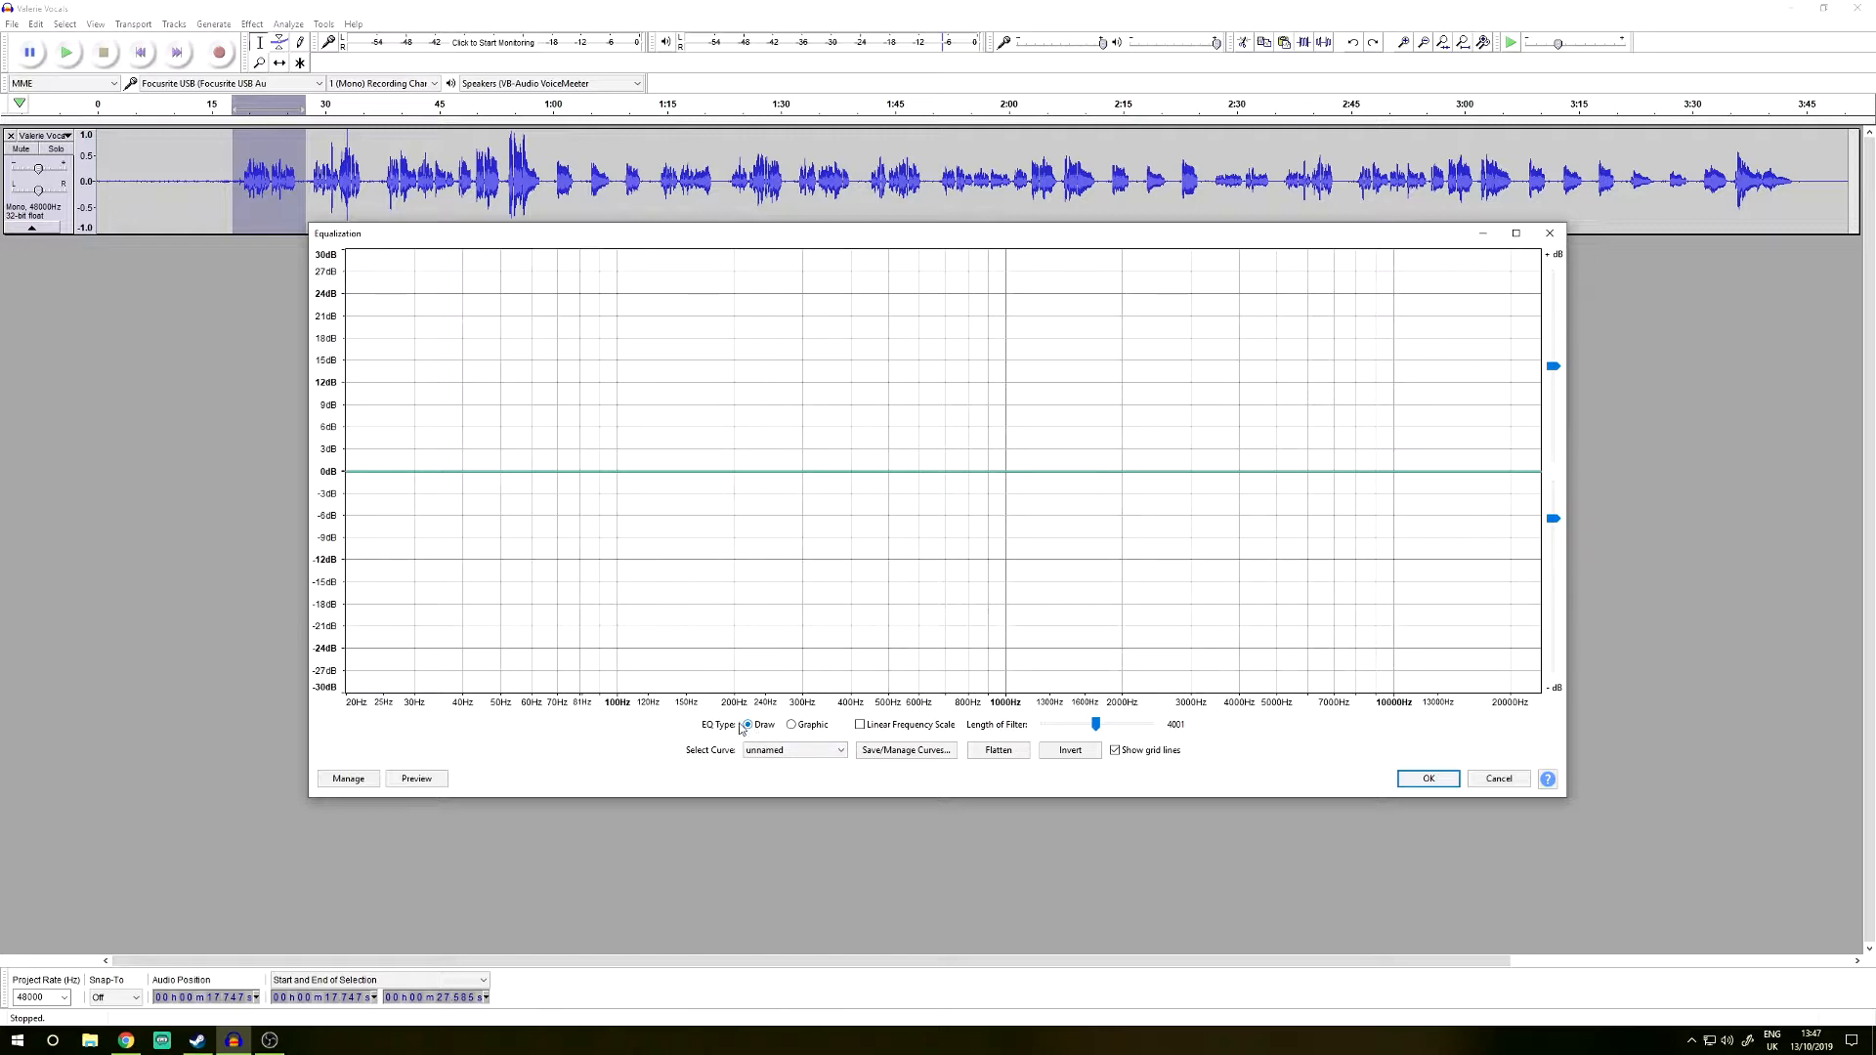
click(796, 731)
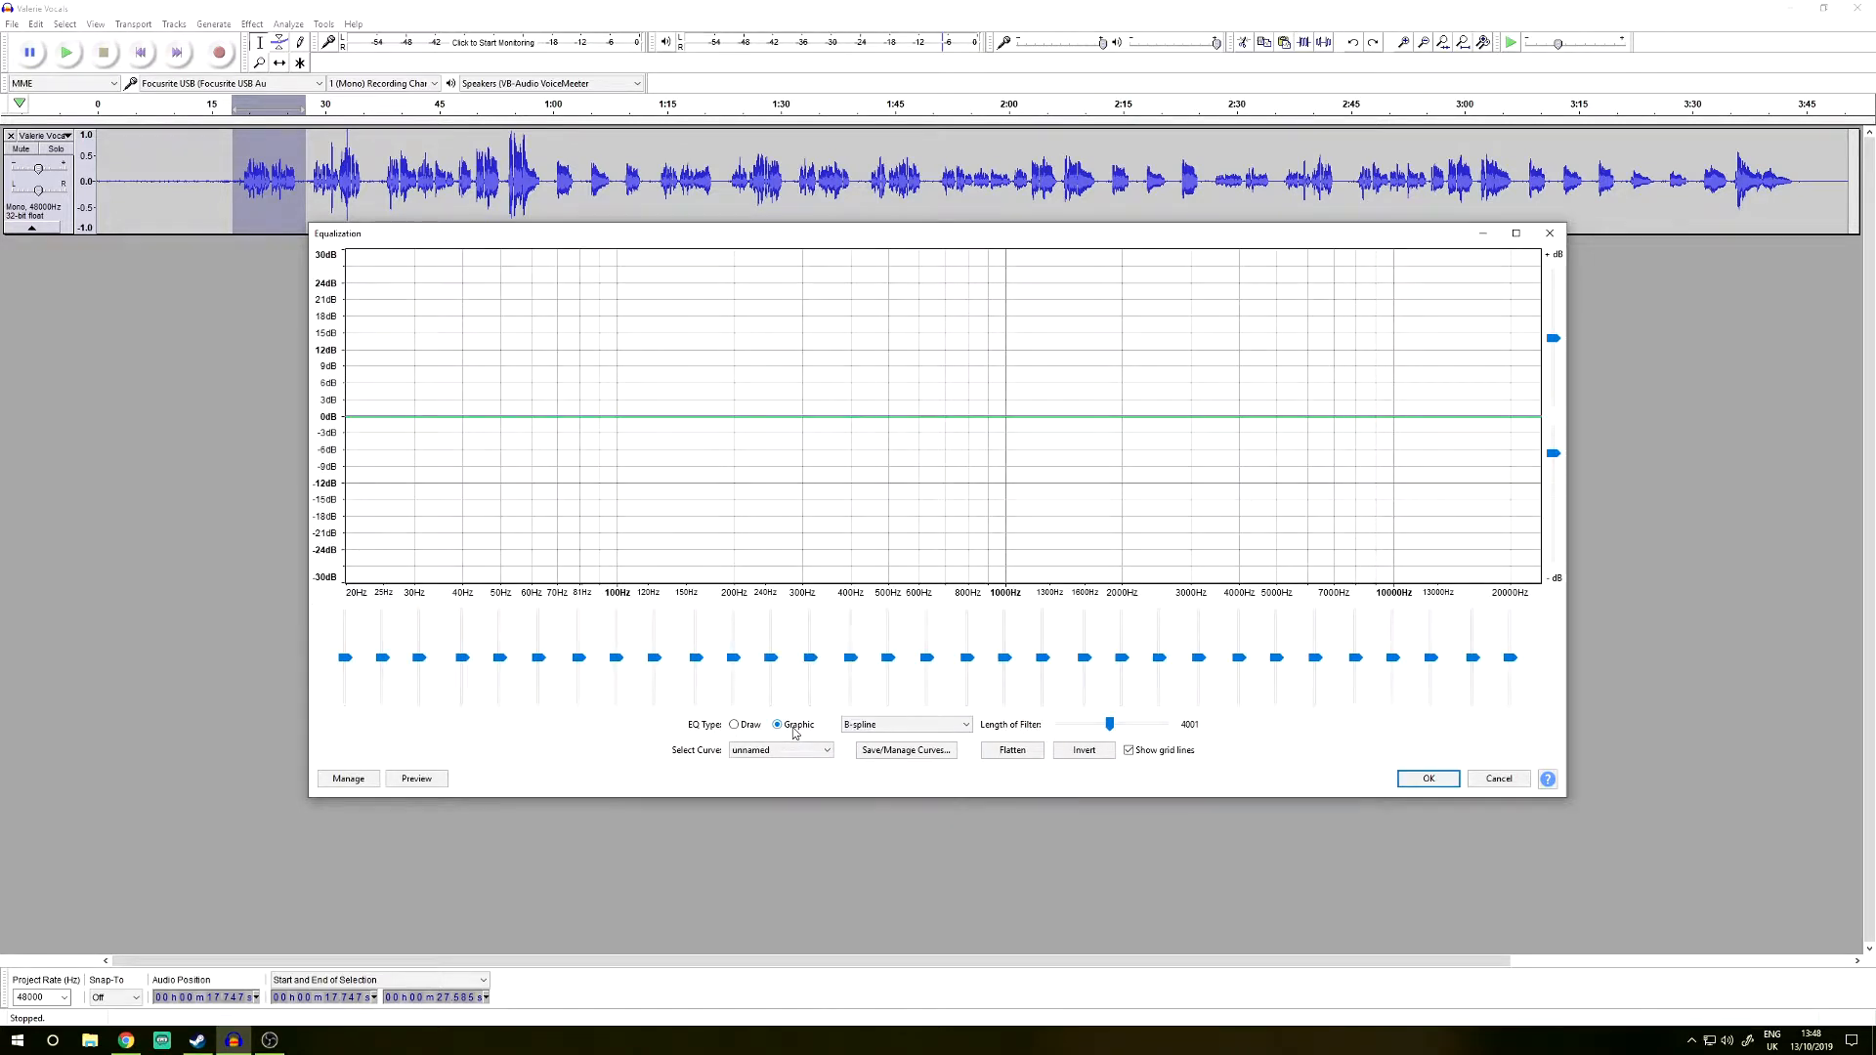
click(739, 727)
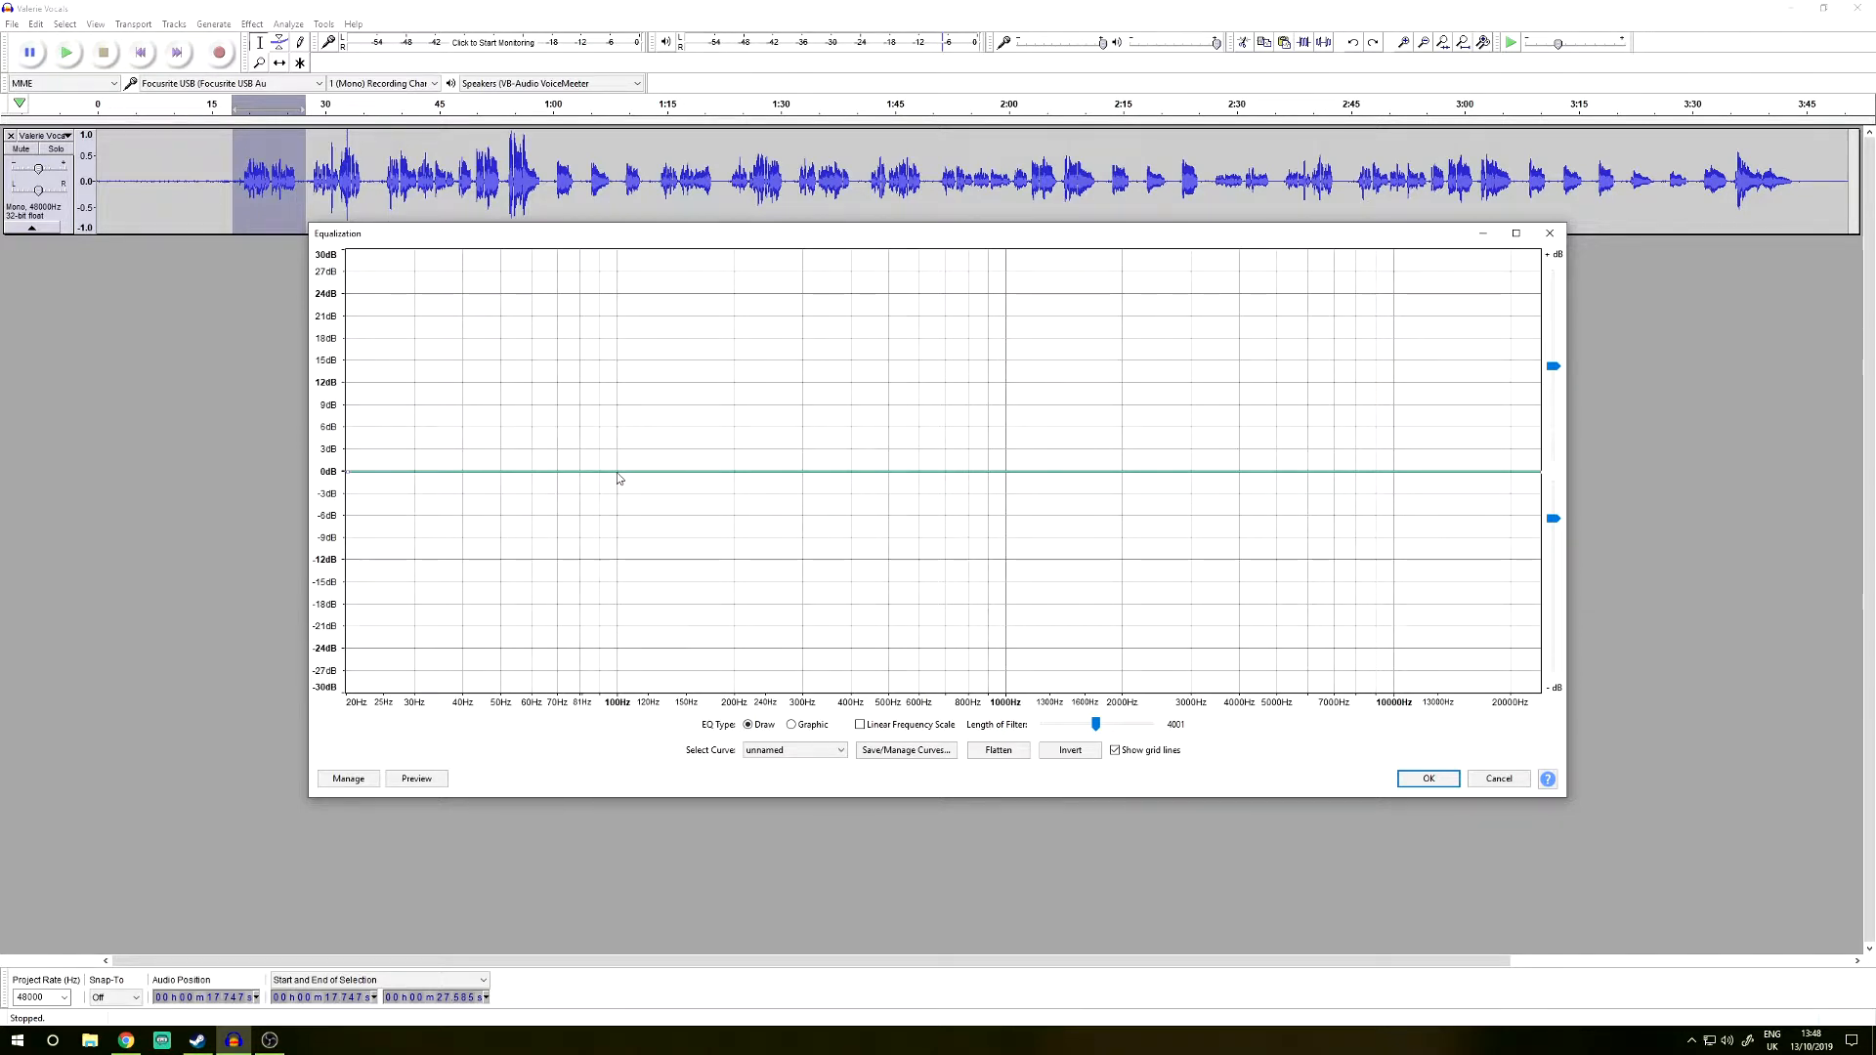
- Draw a bass boost of about 6 dB below roughly 200 Hz, sloping to 0 dB near 400 Hz, and preview it
mouse_move(616, 477)
mouse_down()
mouse_move(620, 419)
mouse_move(675, 348)
mouse_move(912, 323)
mouse_move(1352, 365)
mouse_move(377, 422)
mouse_move(582, 428)
mouse_move(712, 465)
mouse_move(603, 421)
mouse_move(606, 450)
mouse_up()
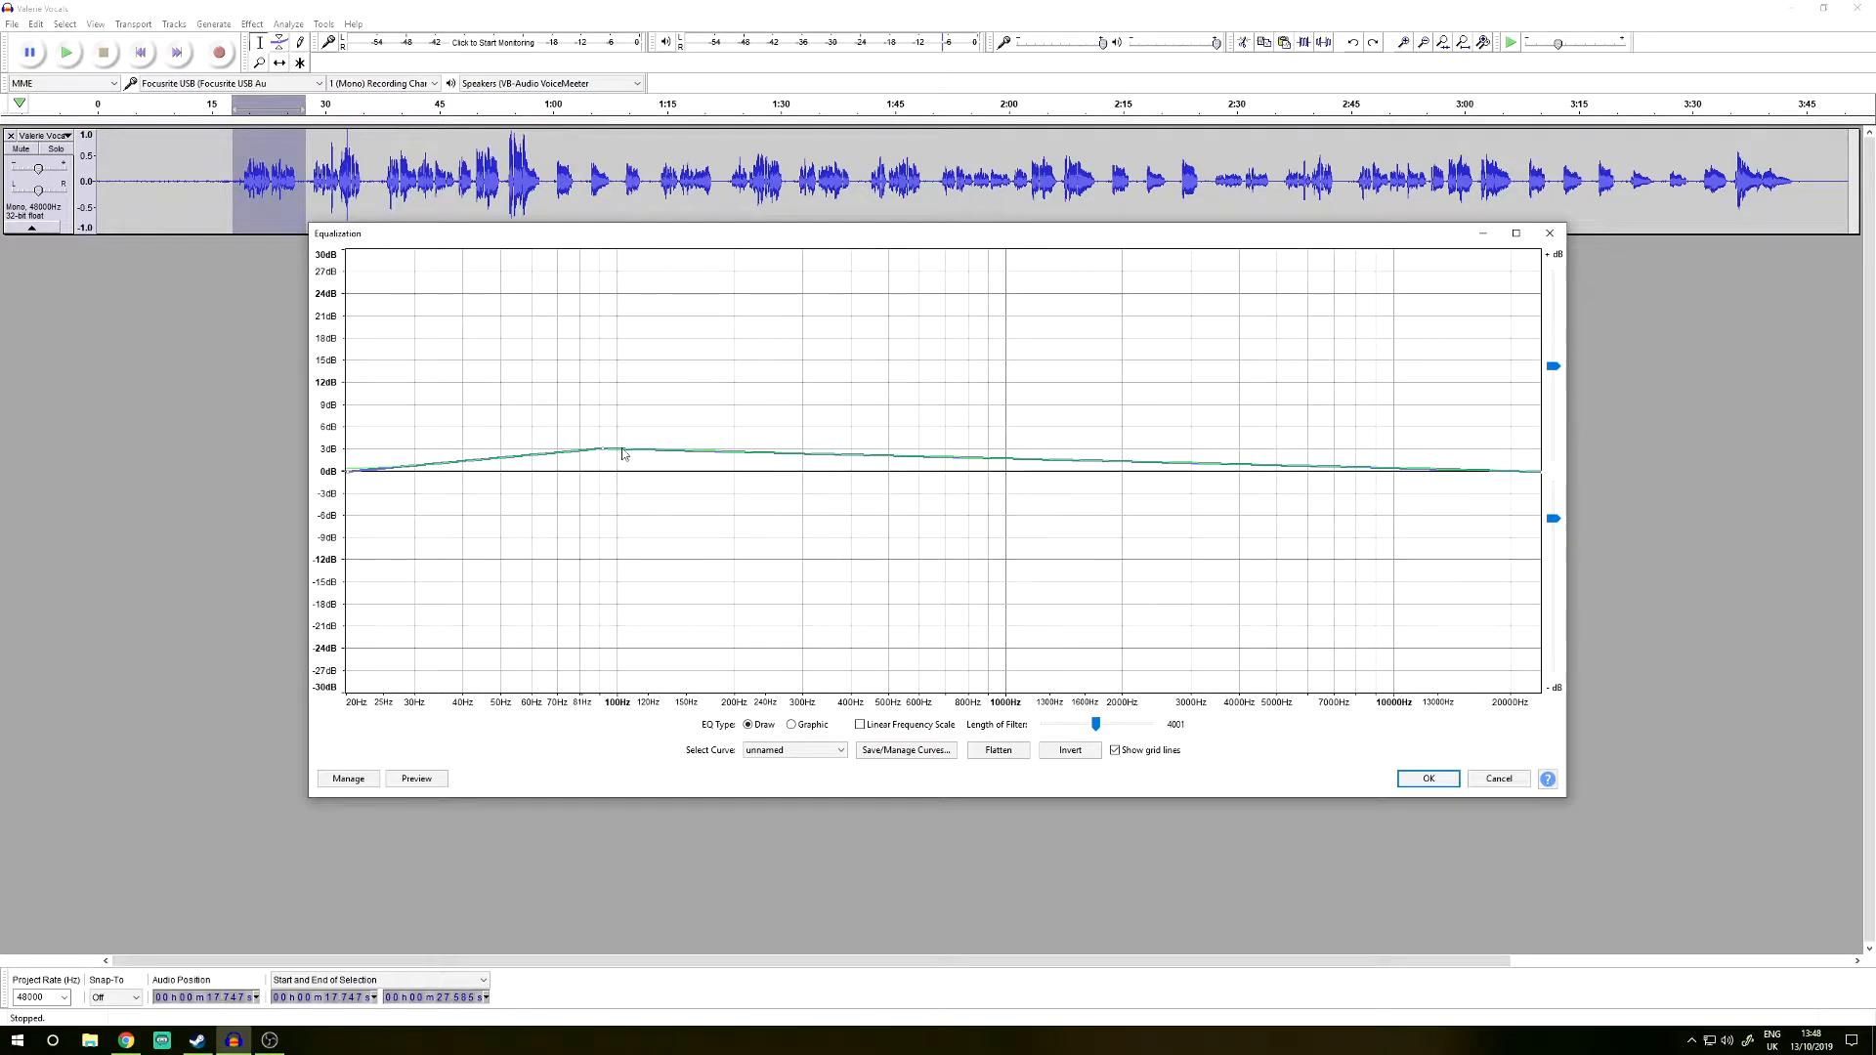
mouse_move(606, 451)
mouse_down()
mouse_move(664, 442)
mouse_move(614, 455)
mouse_up()
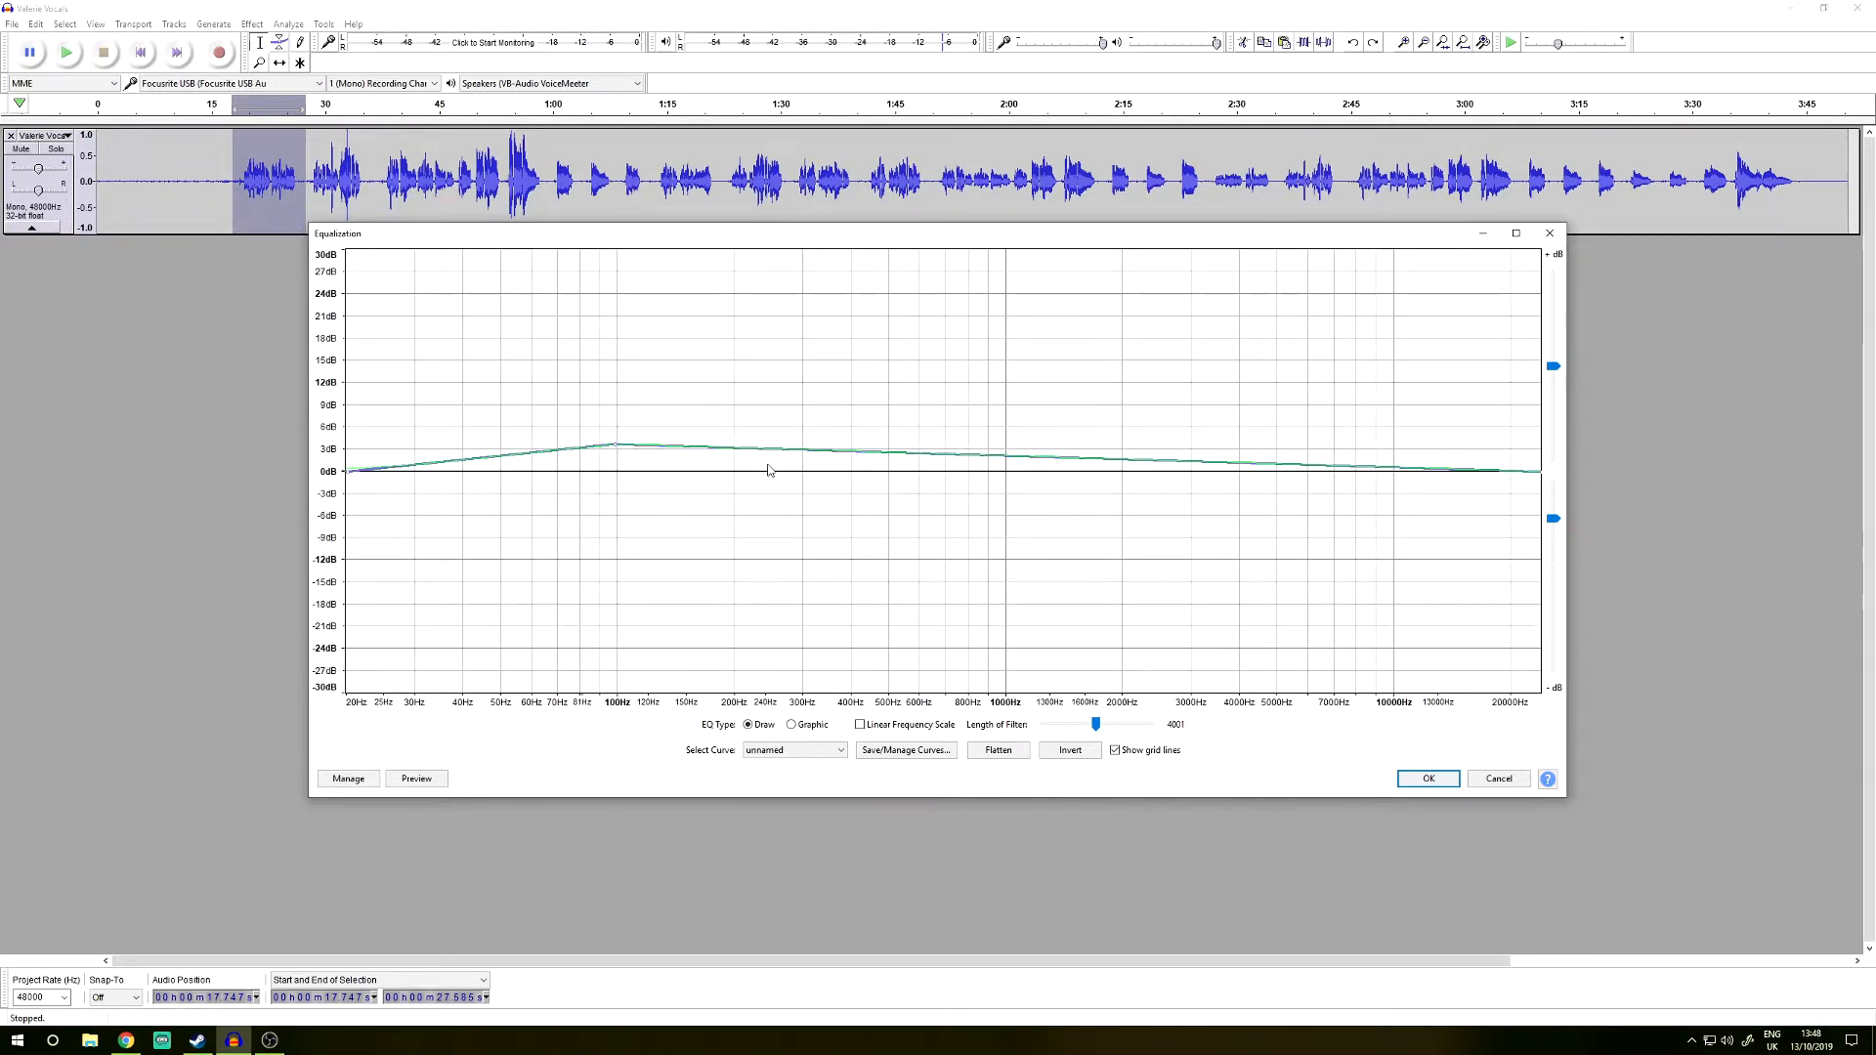
drag(766, 452, 746, 430)
drag(617, 448, 615, 428)
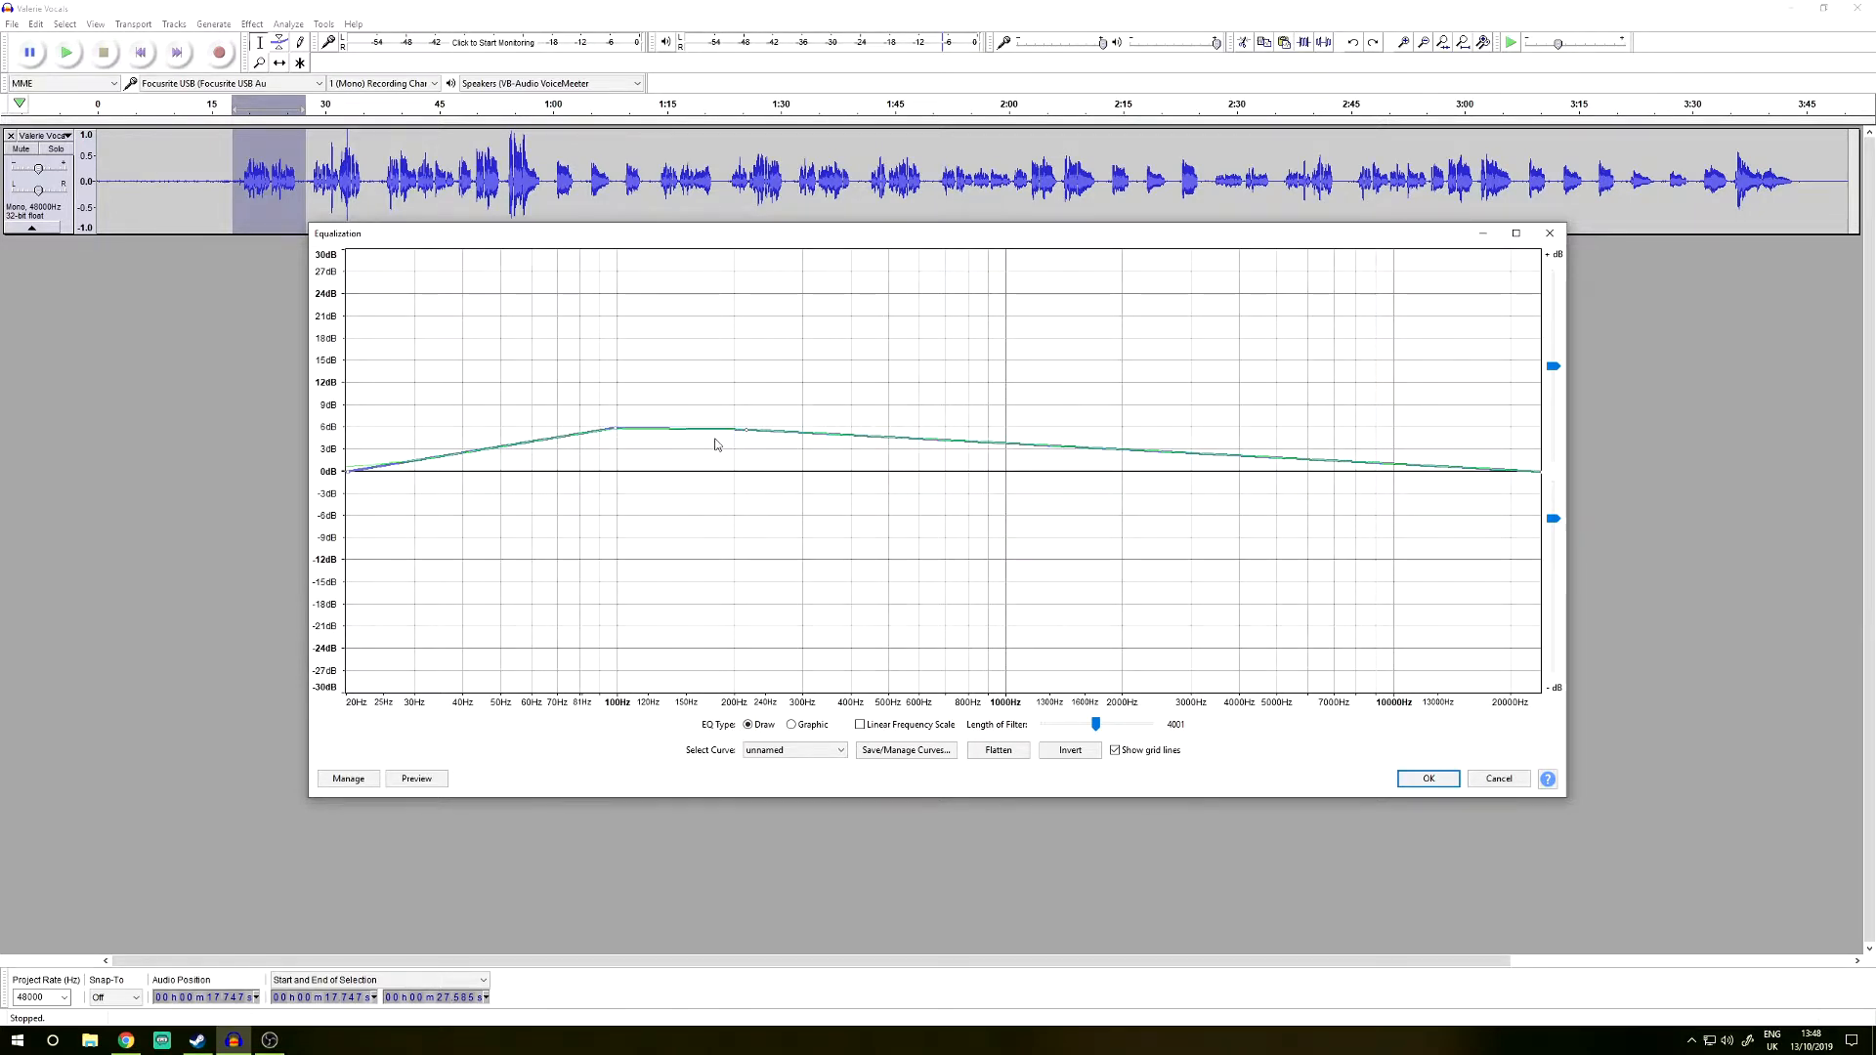
drag(878, 442, 860, 473)
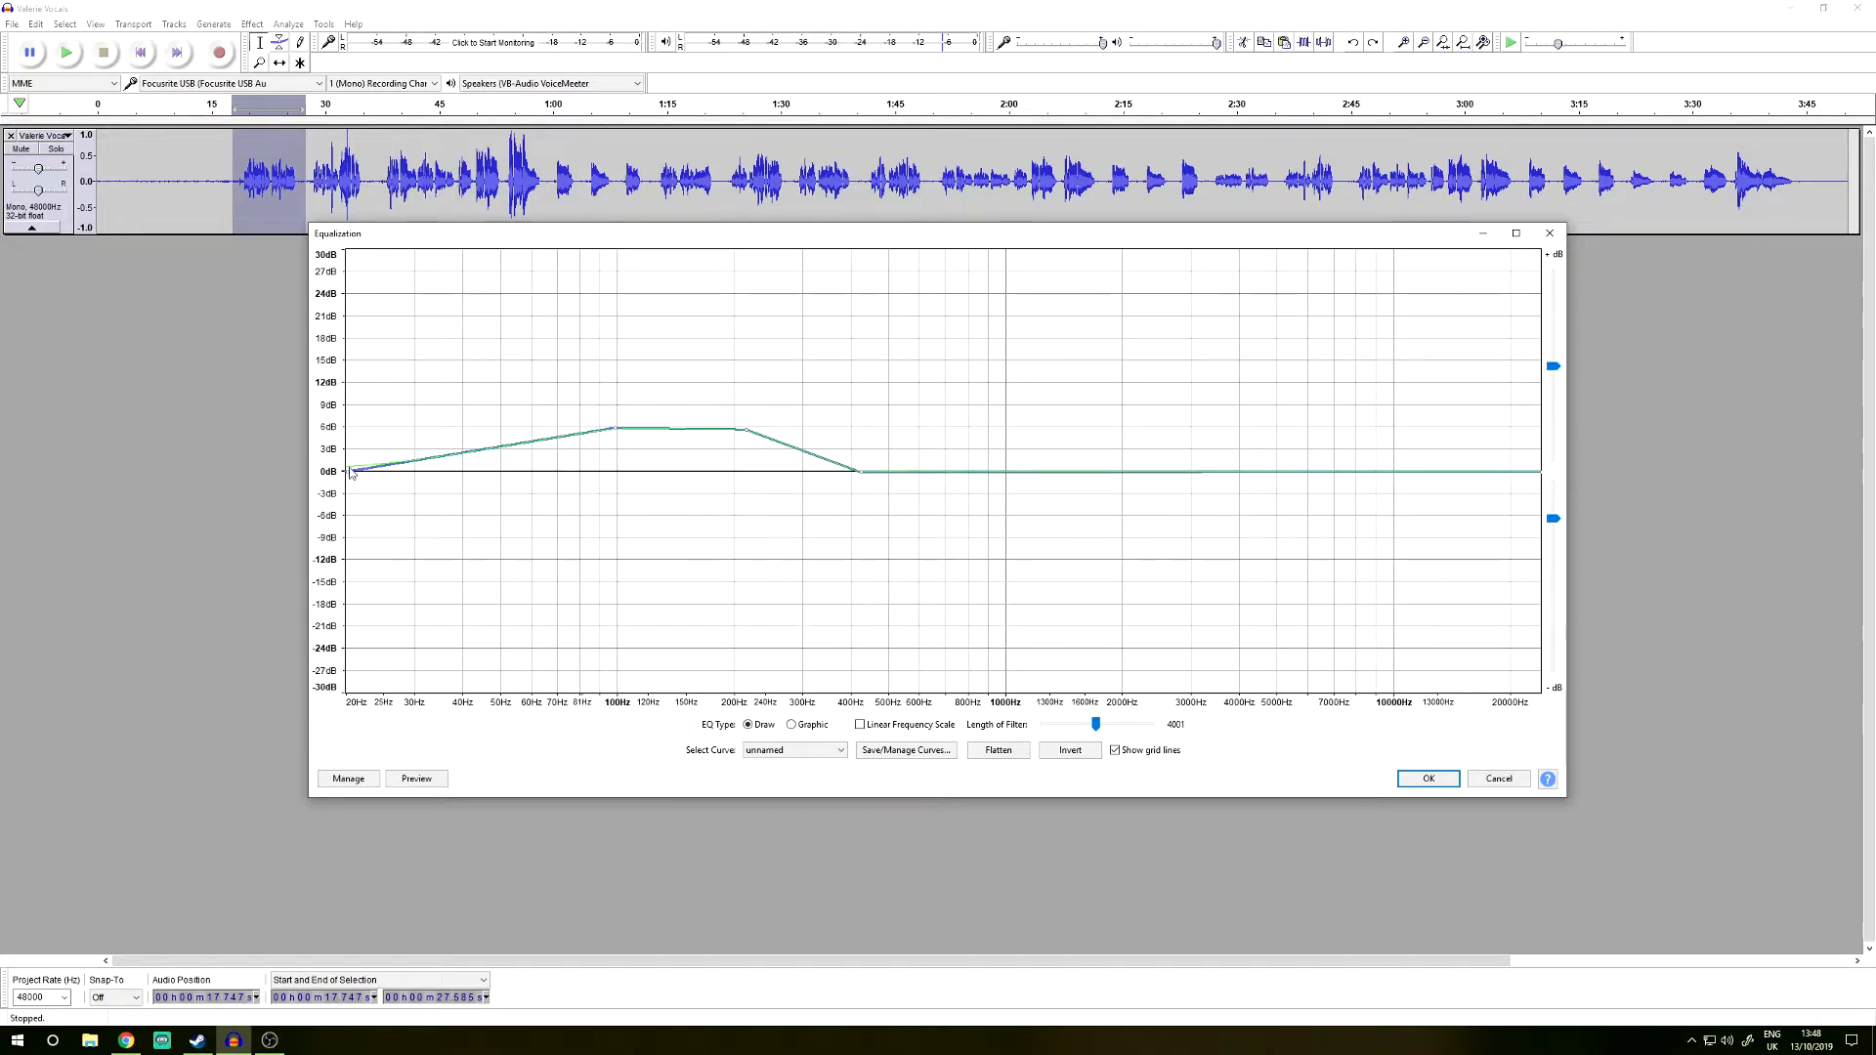
drag(348, 471, 346, 430)
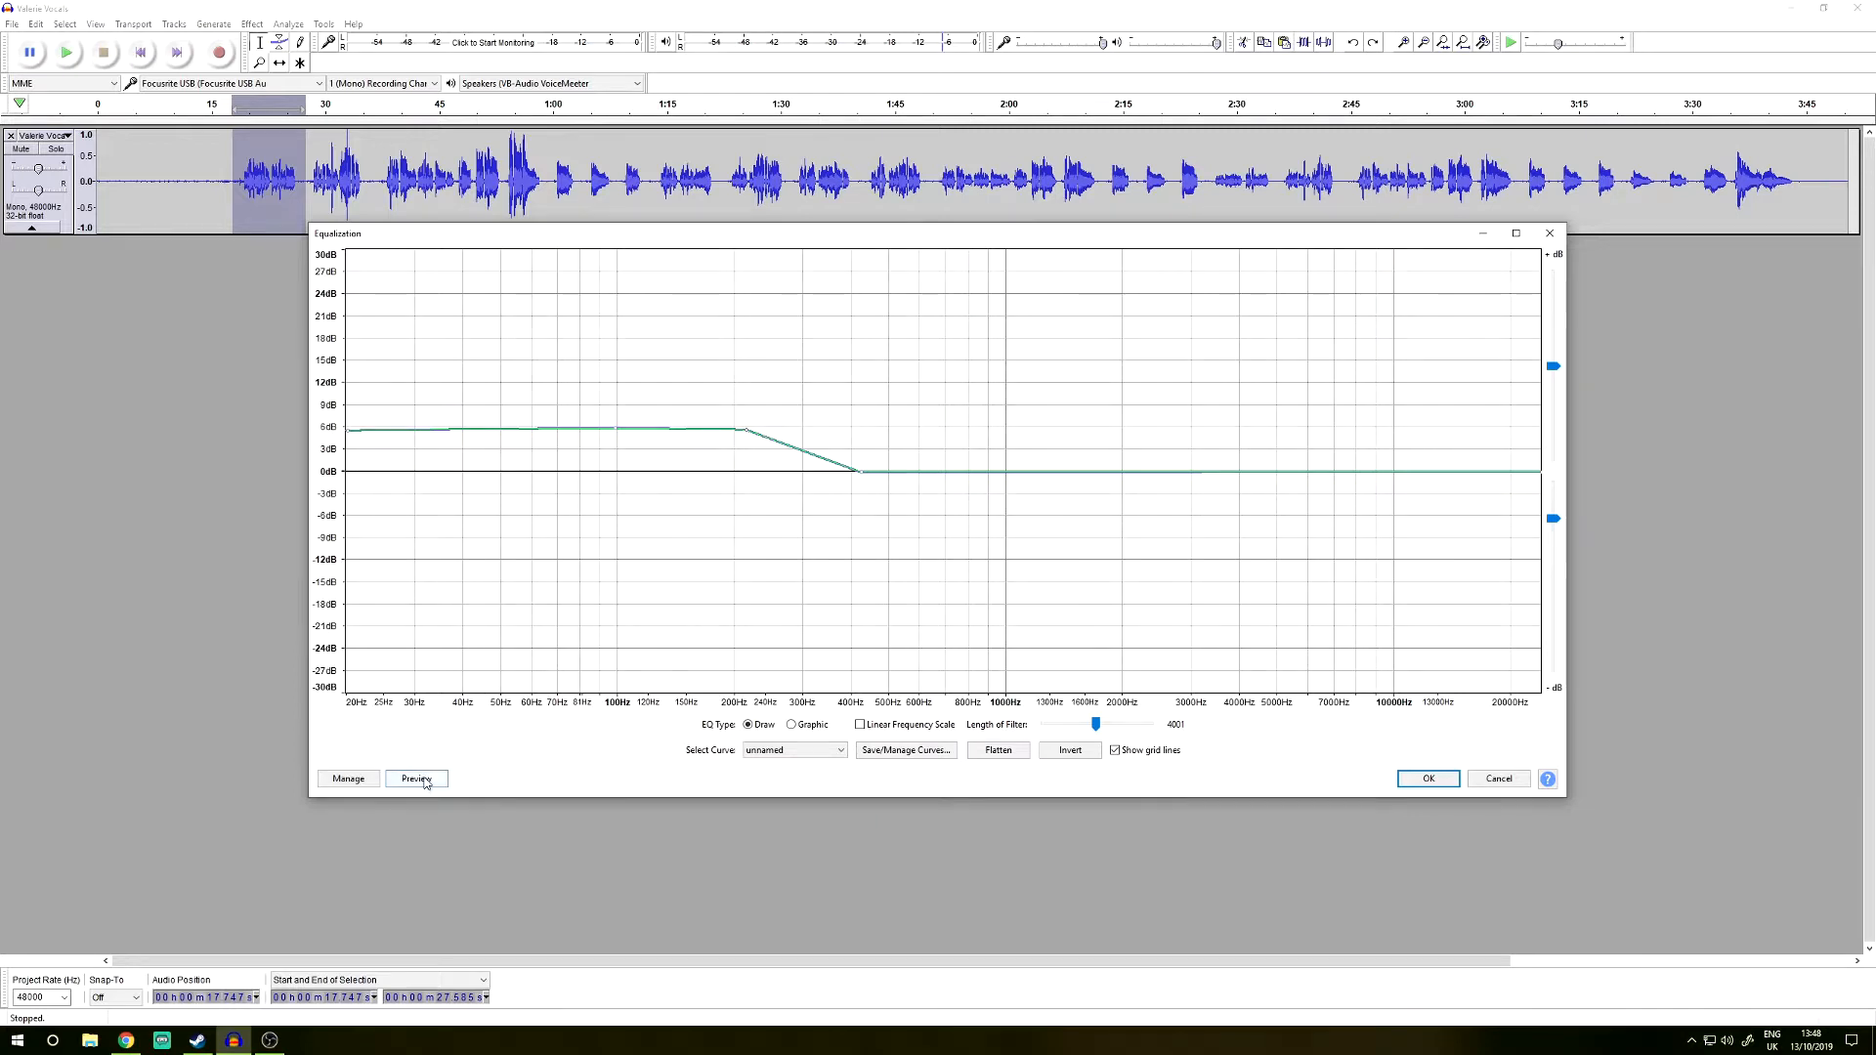
click(422, 782)
- Flatten the equalization curve and preview the vocals without any boost
click(994, 753)
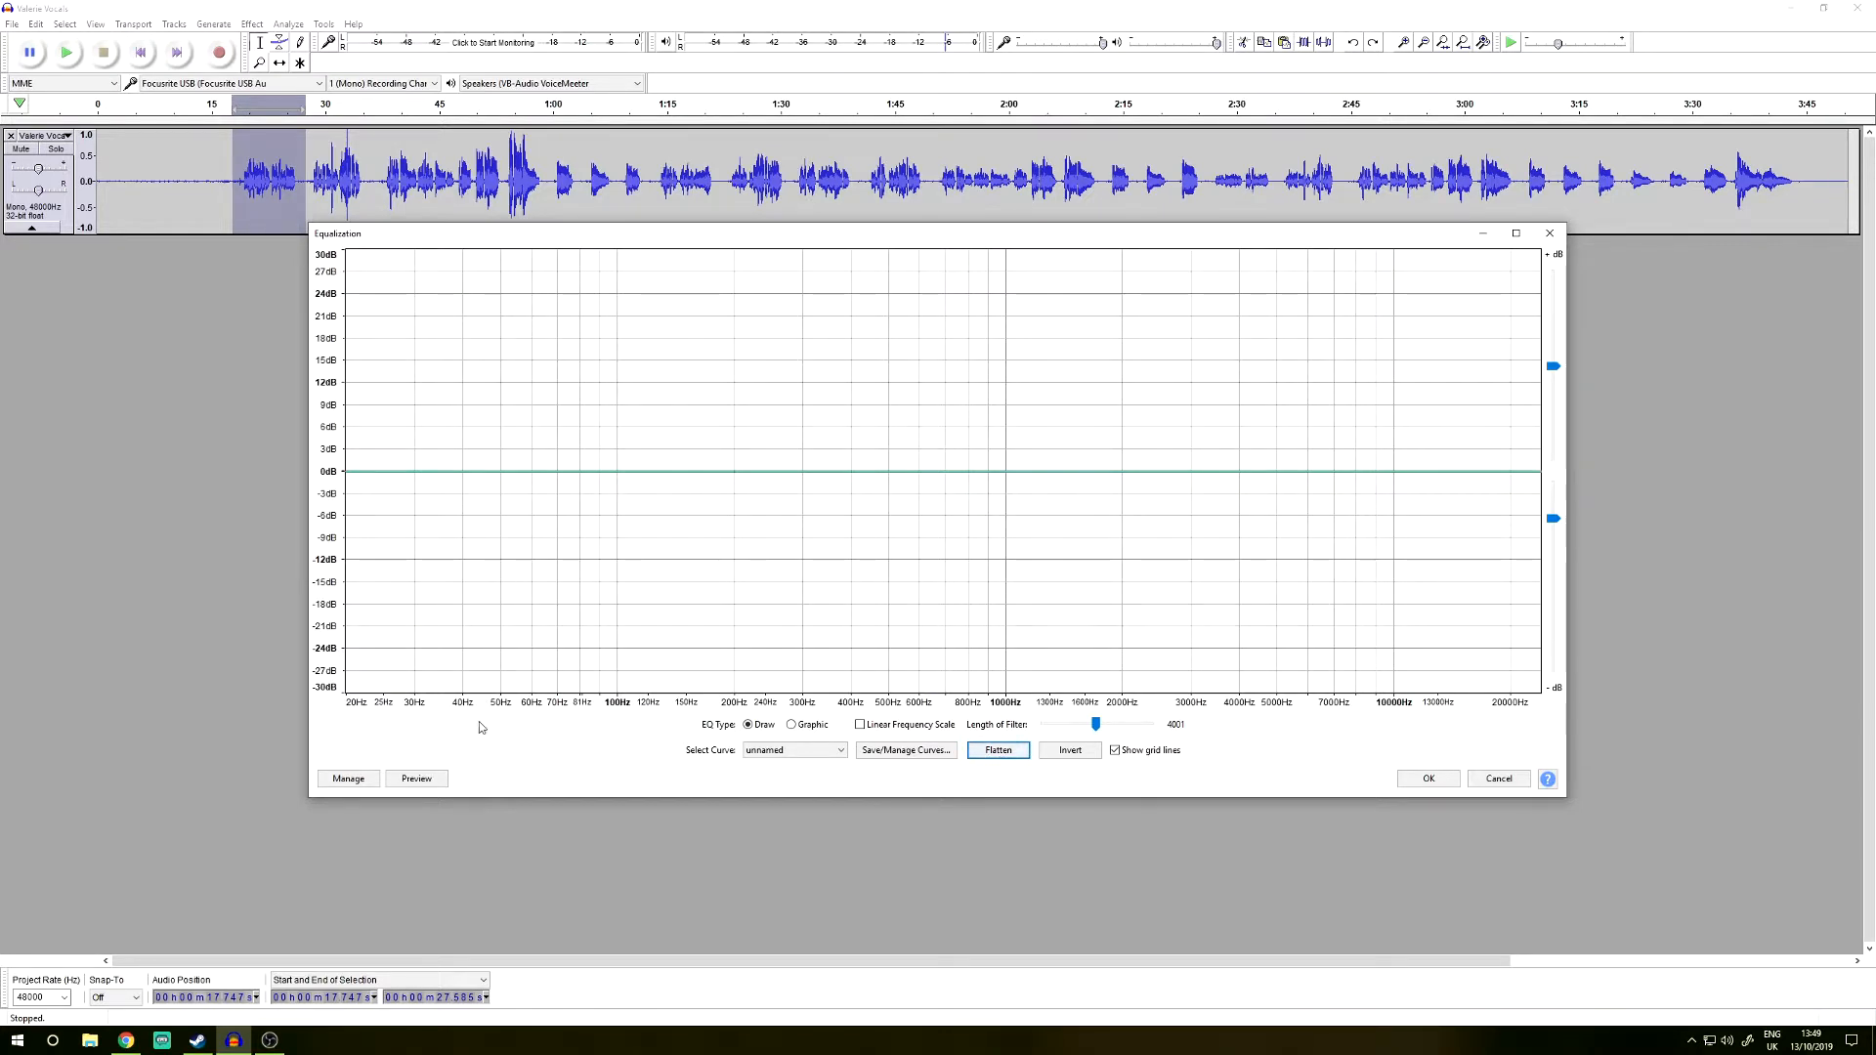
click(420, 779)
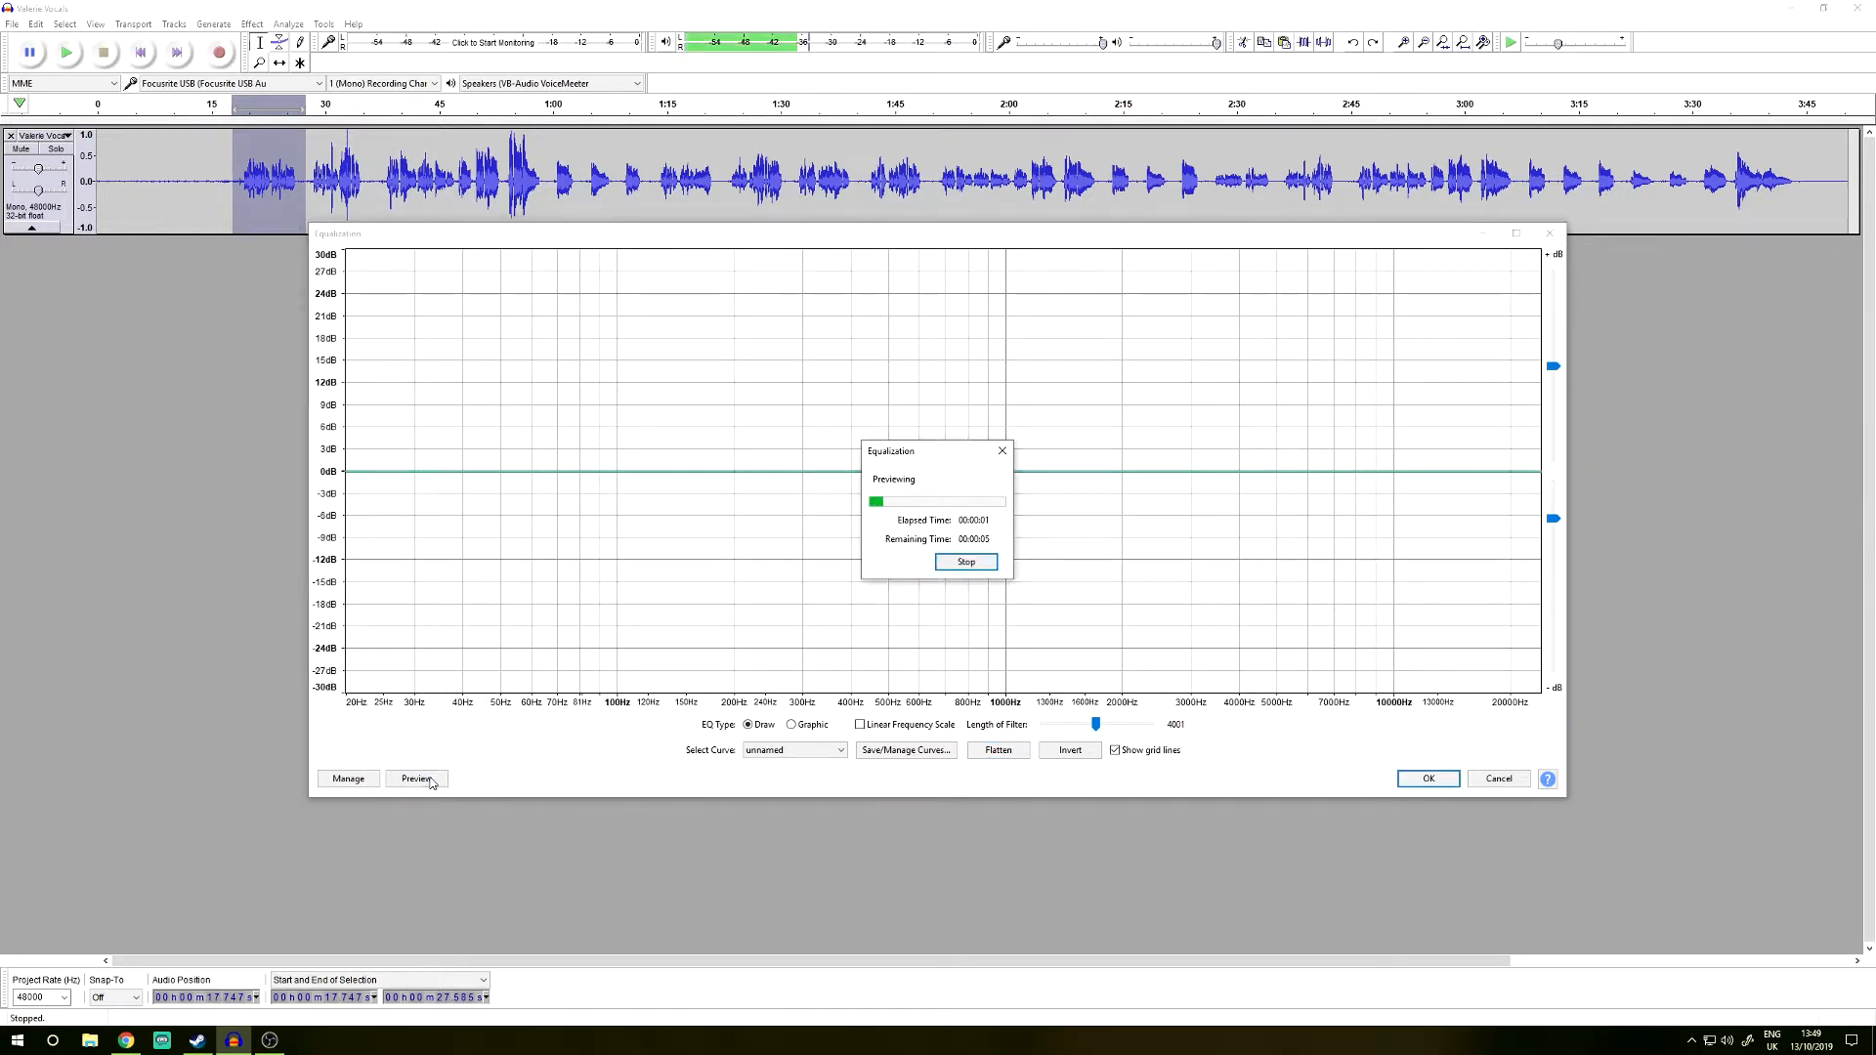
click(972, 565)
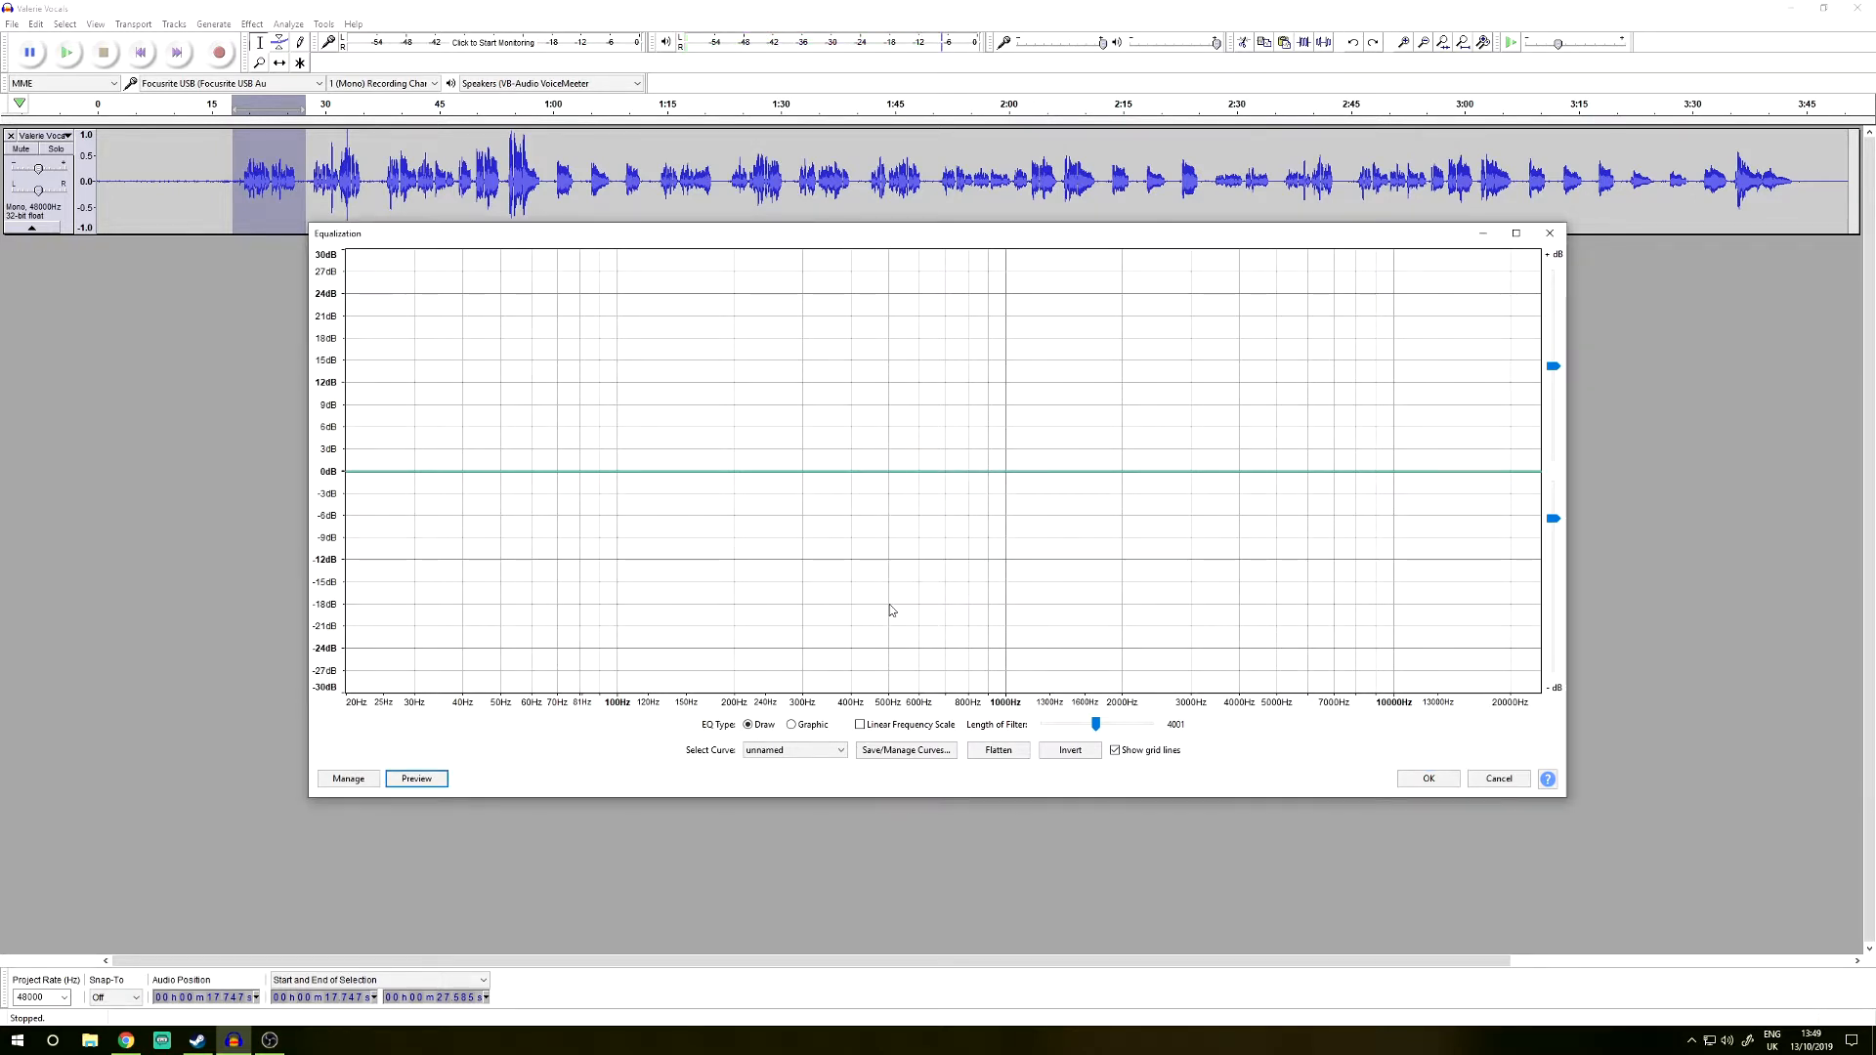
- Draw a bass boost of about 5 dB below roughly 80 Hz, sloping to 0 dB near 400 Hz, and preview it
drag(578, 478, 574, 441)
drag(866, 446, 853, 476)
click(417, 780)
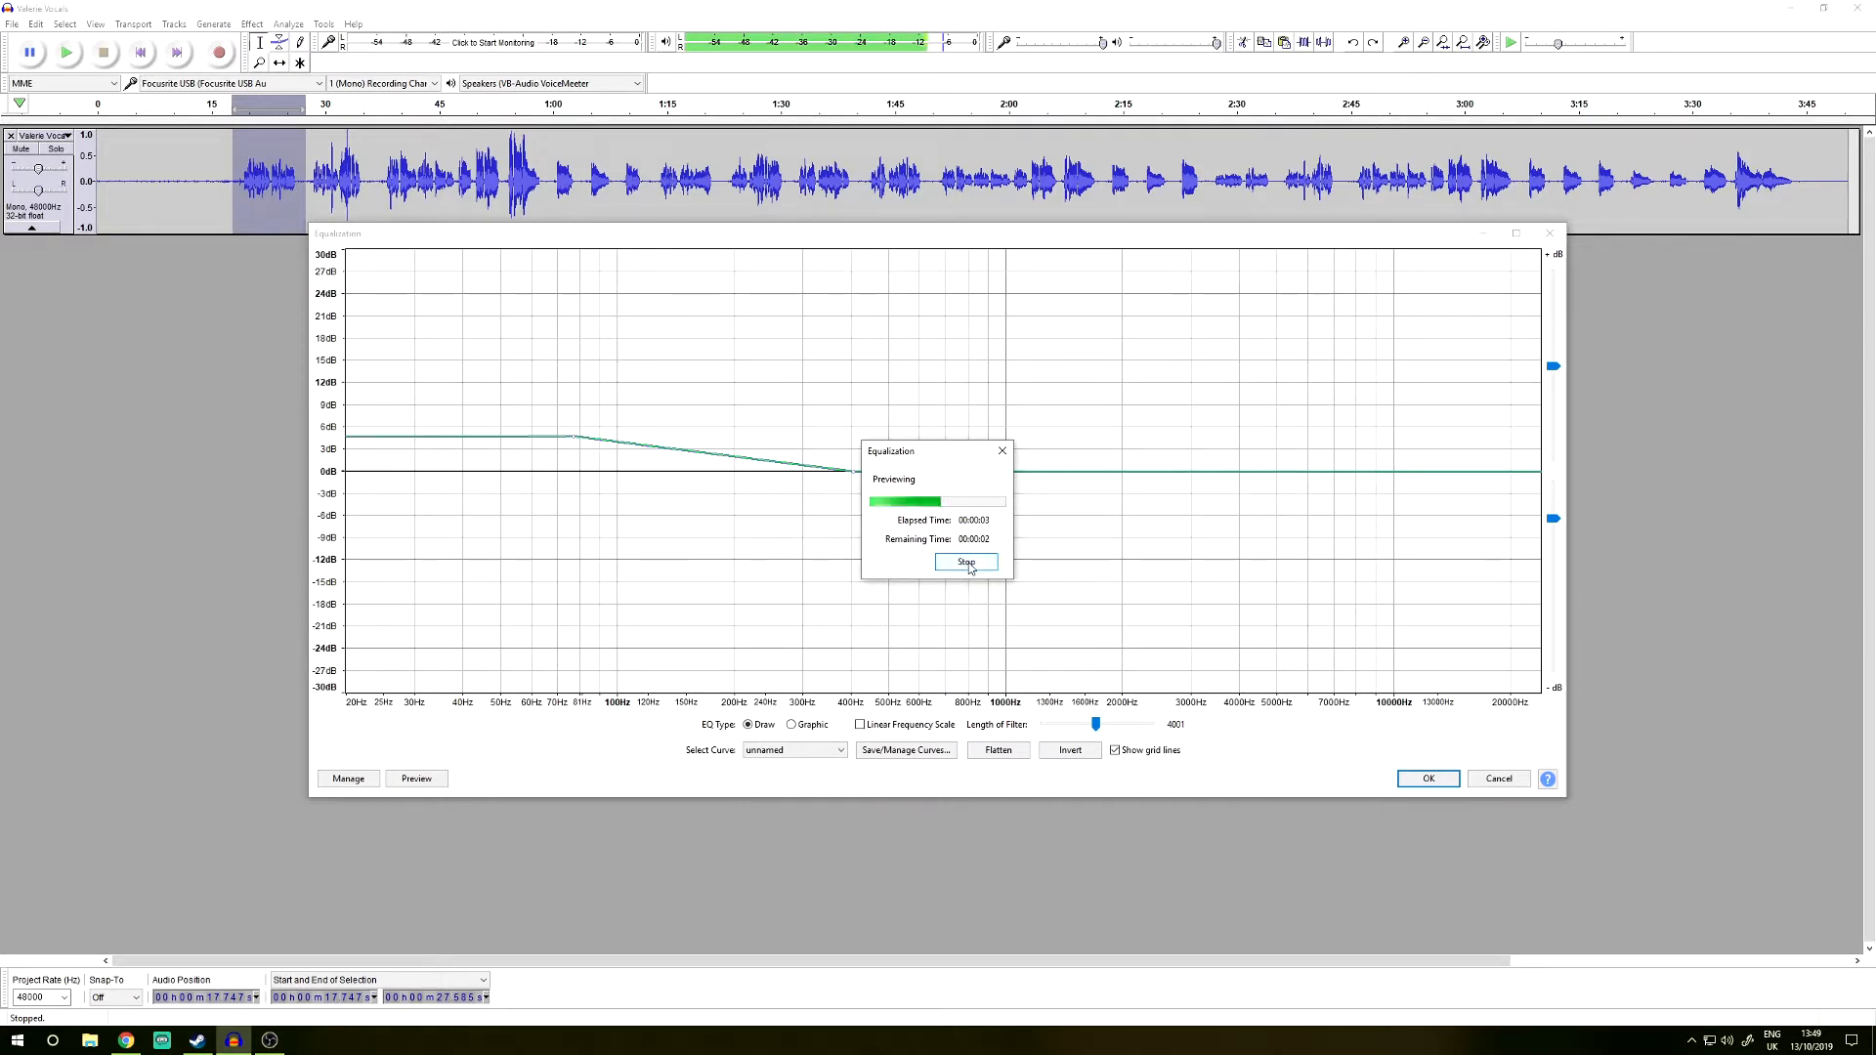
click(966, 562)
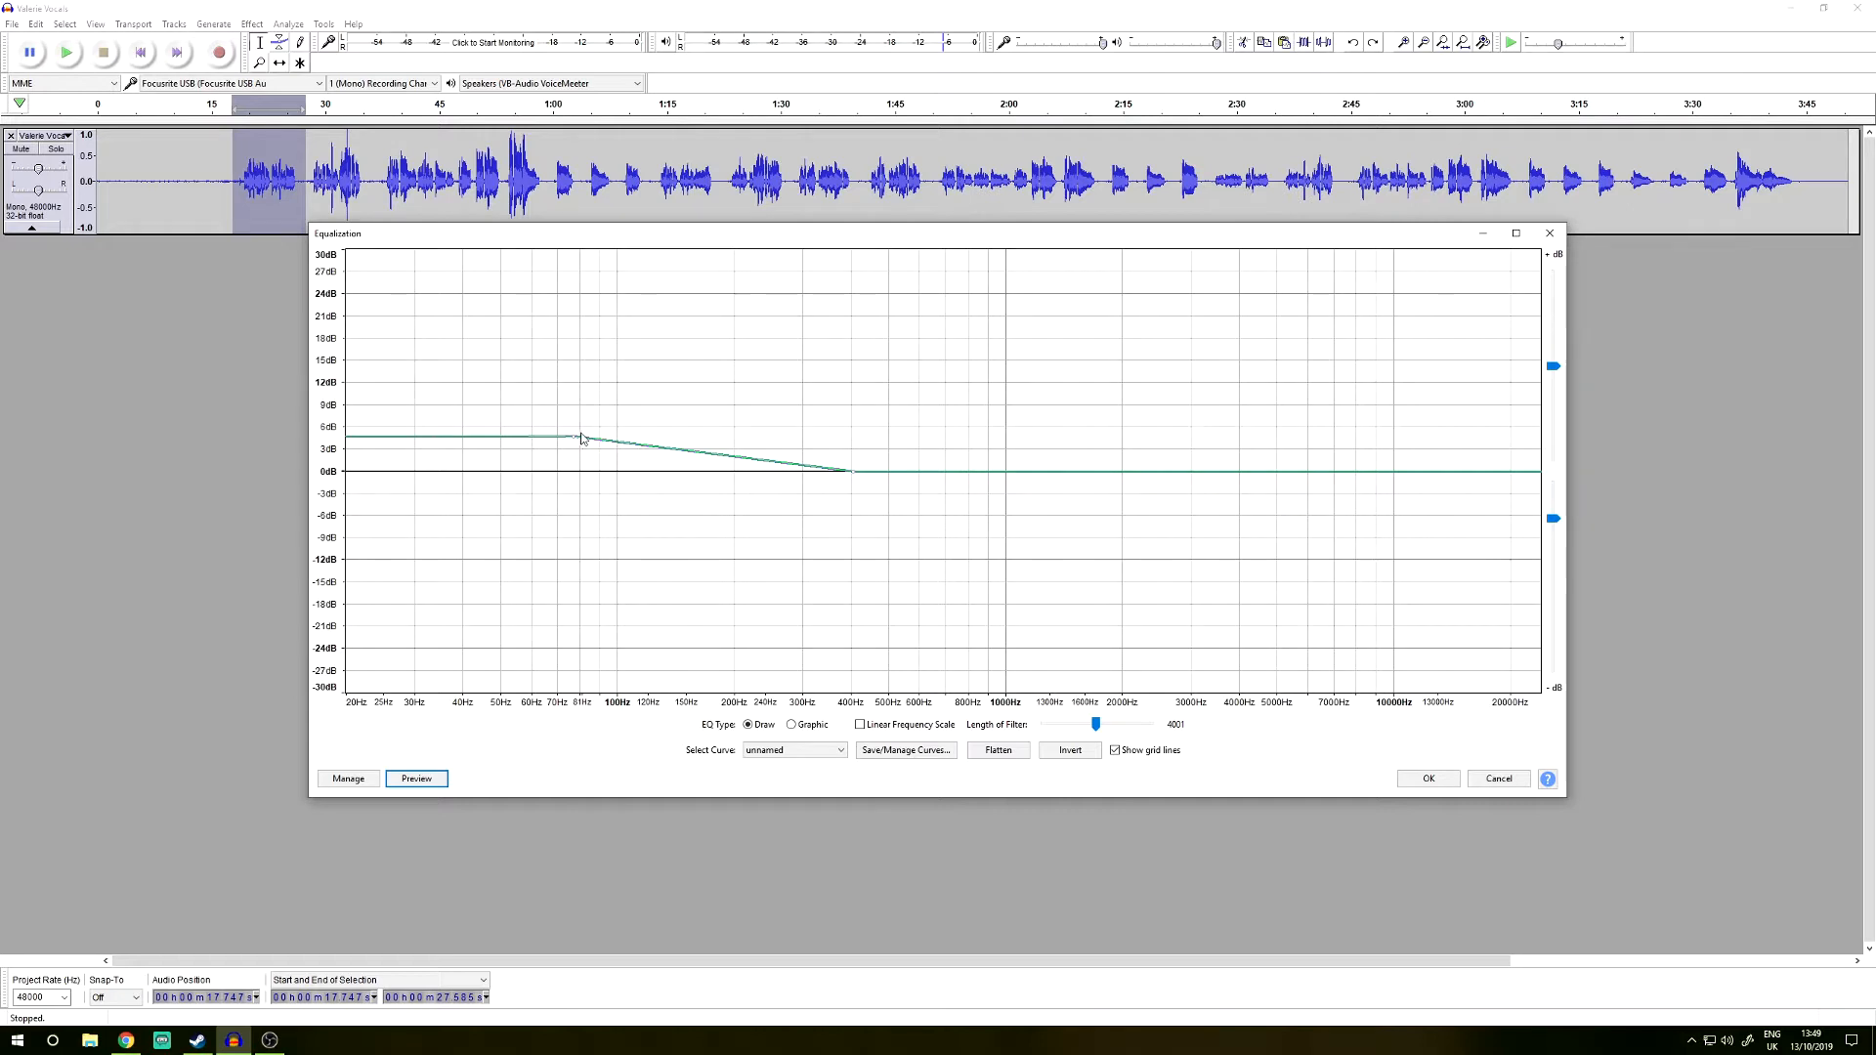
- Return the bass to 0 dB and preview a treble boost rising from about 2800 Hz to 12 dB above roughly 8000 Hz
drag(574, 441, 565, 472)
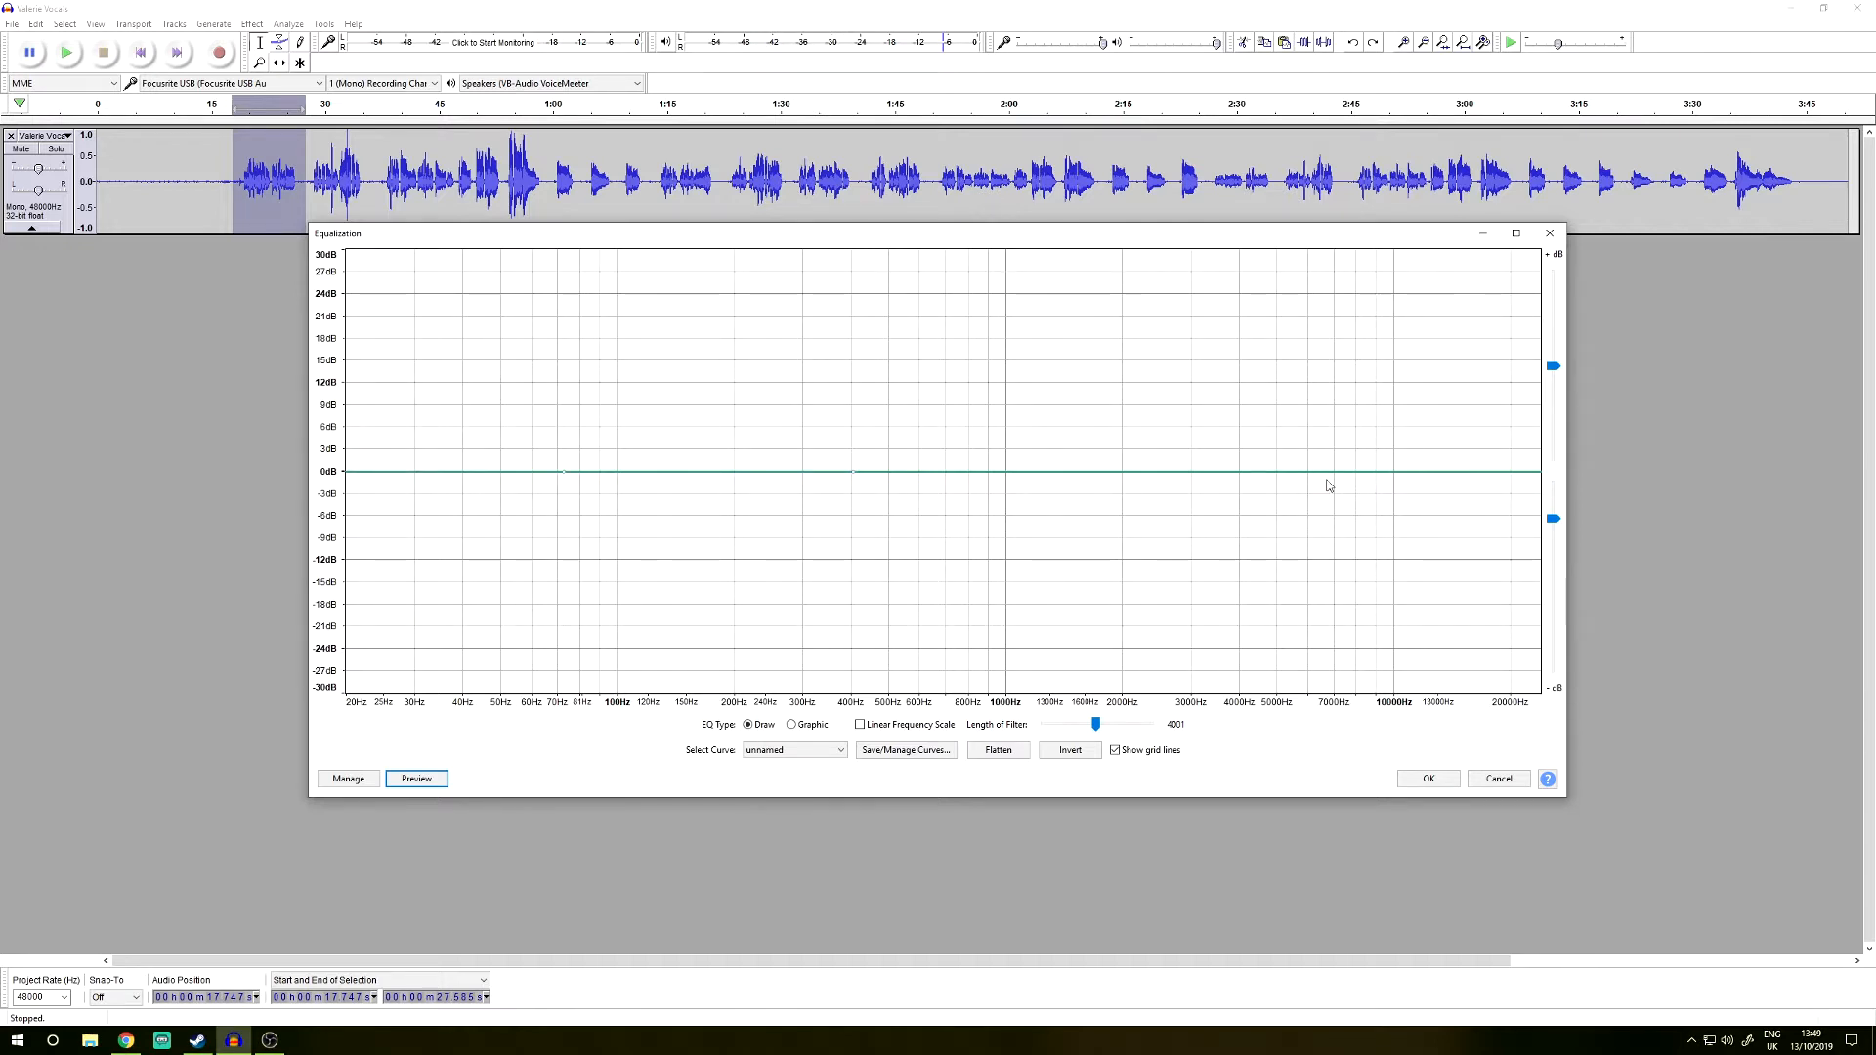
drag(1401, 479, 1359, 388)
drag(1173, 418, 1177, 475)
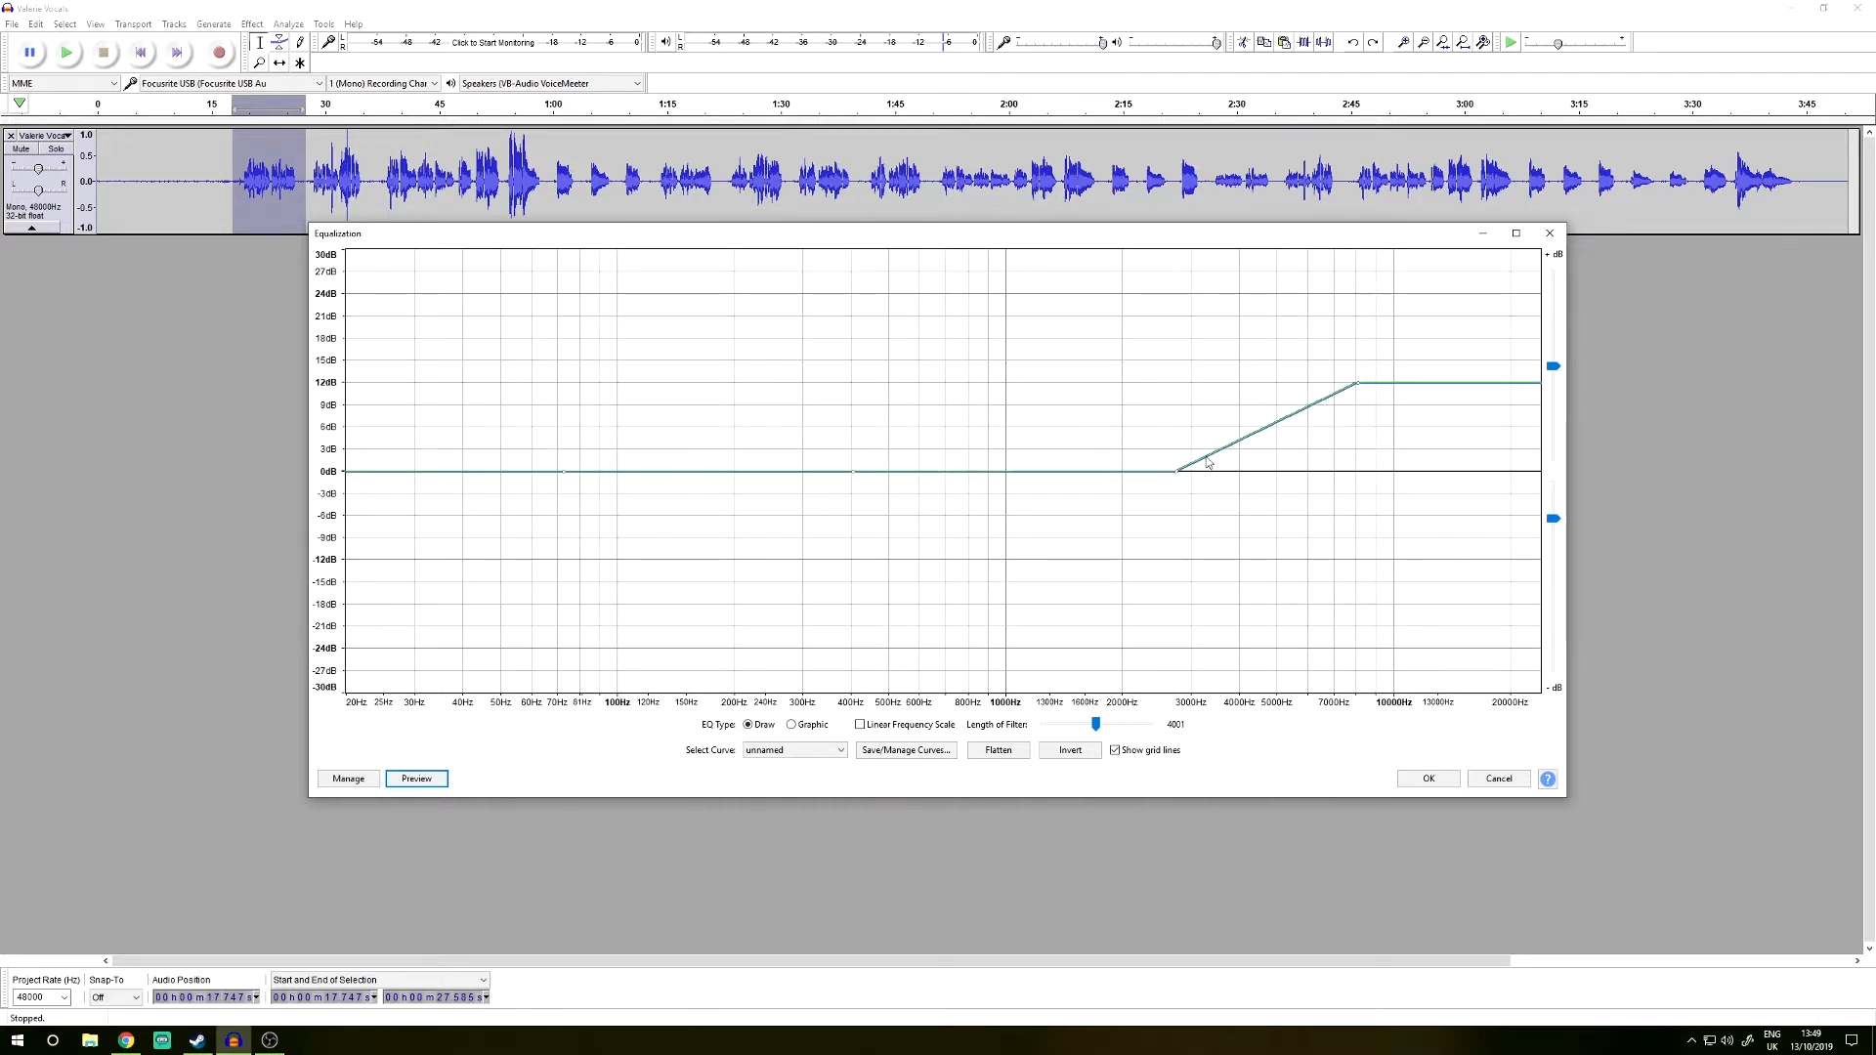
click(420, 781)
- Cut frequencies below about 350 Hz and above about 4000 Hz to -30 dB, preview the curve and apply it
drag(1356, 384, 1237, 693)
drag(567, 479, 831, 695)
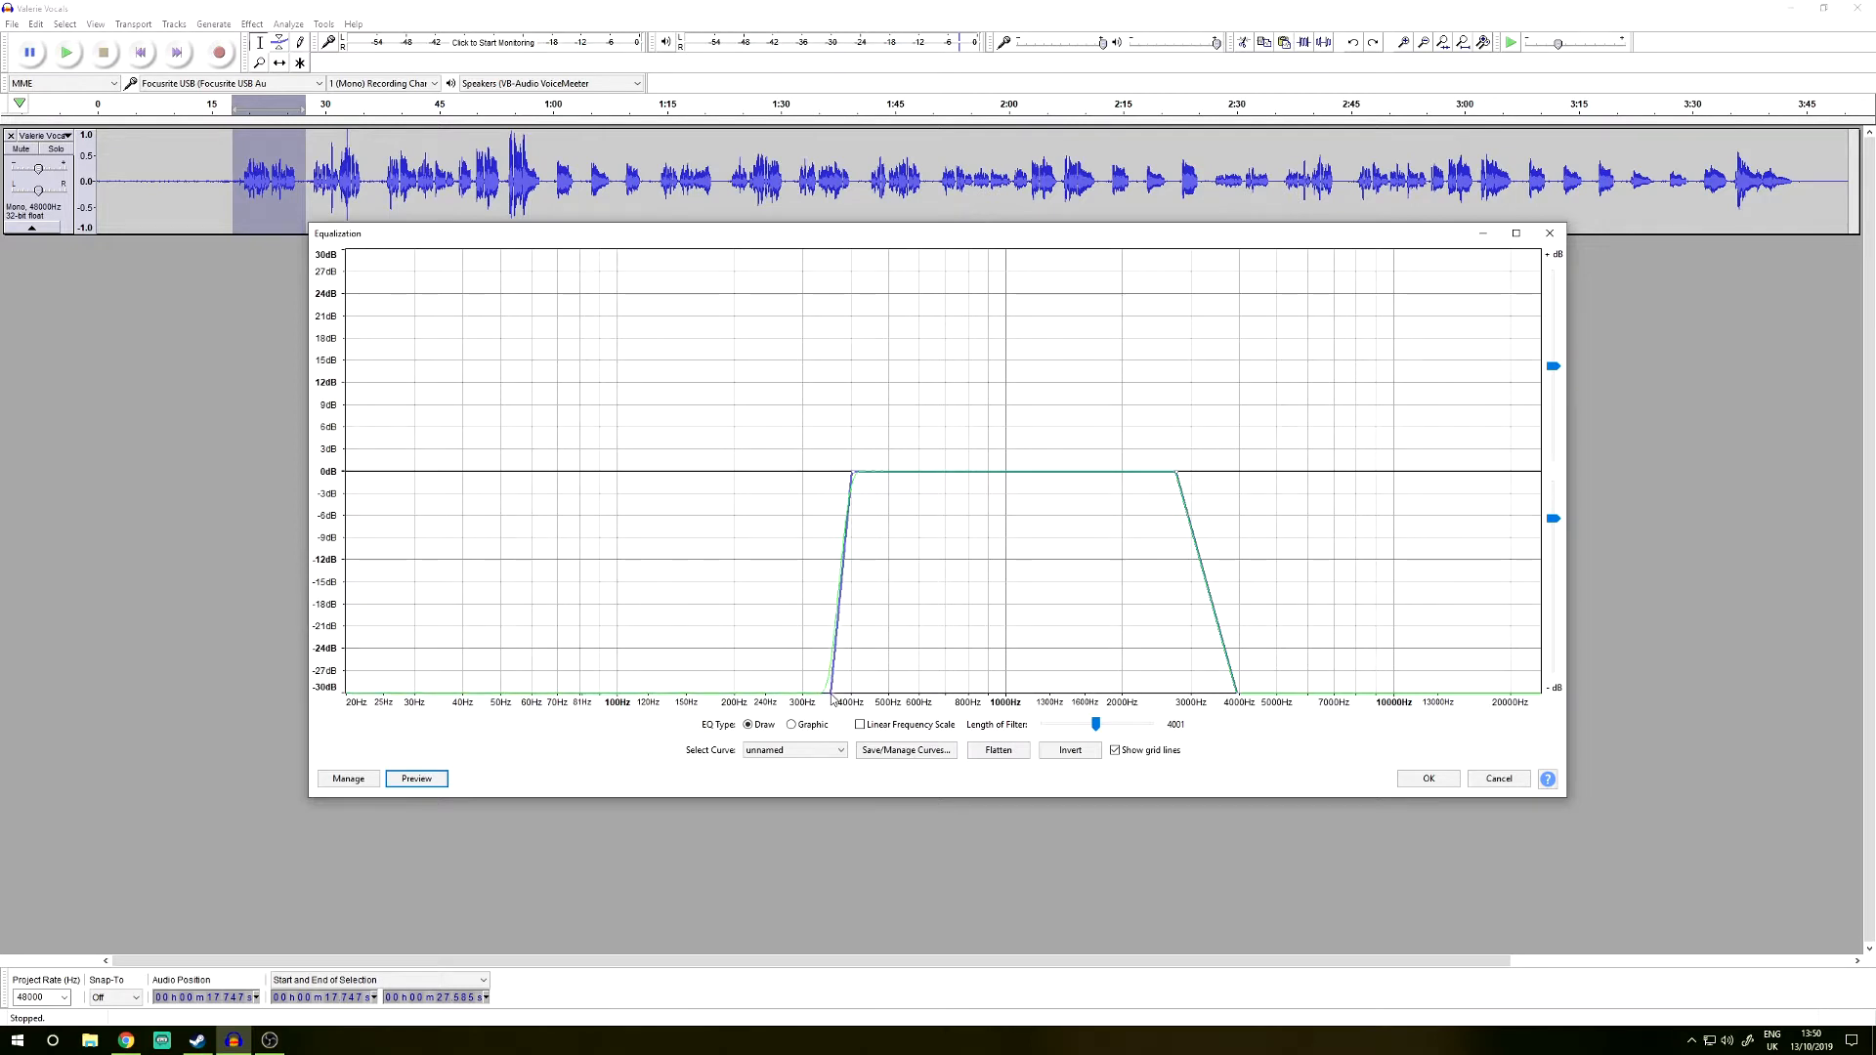
click(428, 779)
click(1438, 786)
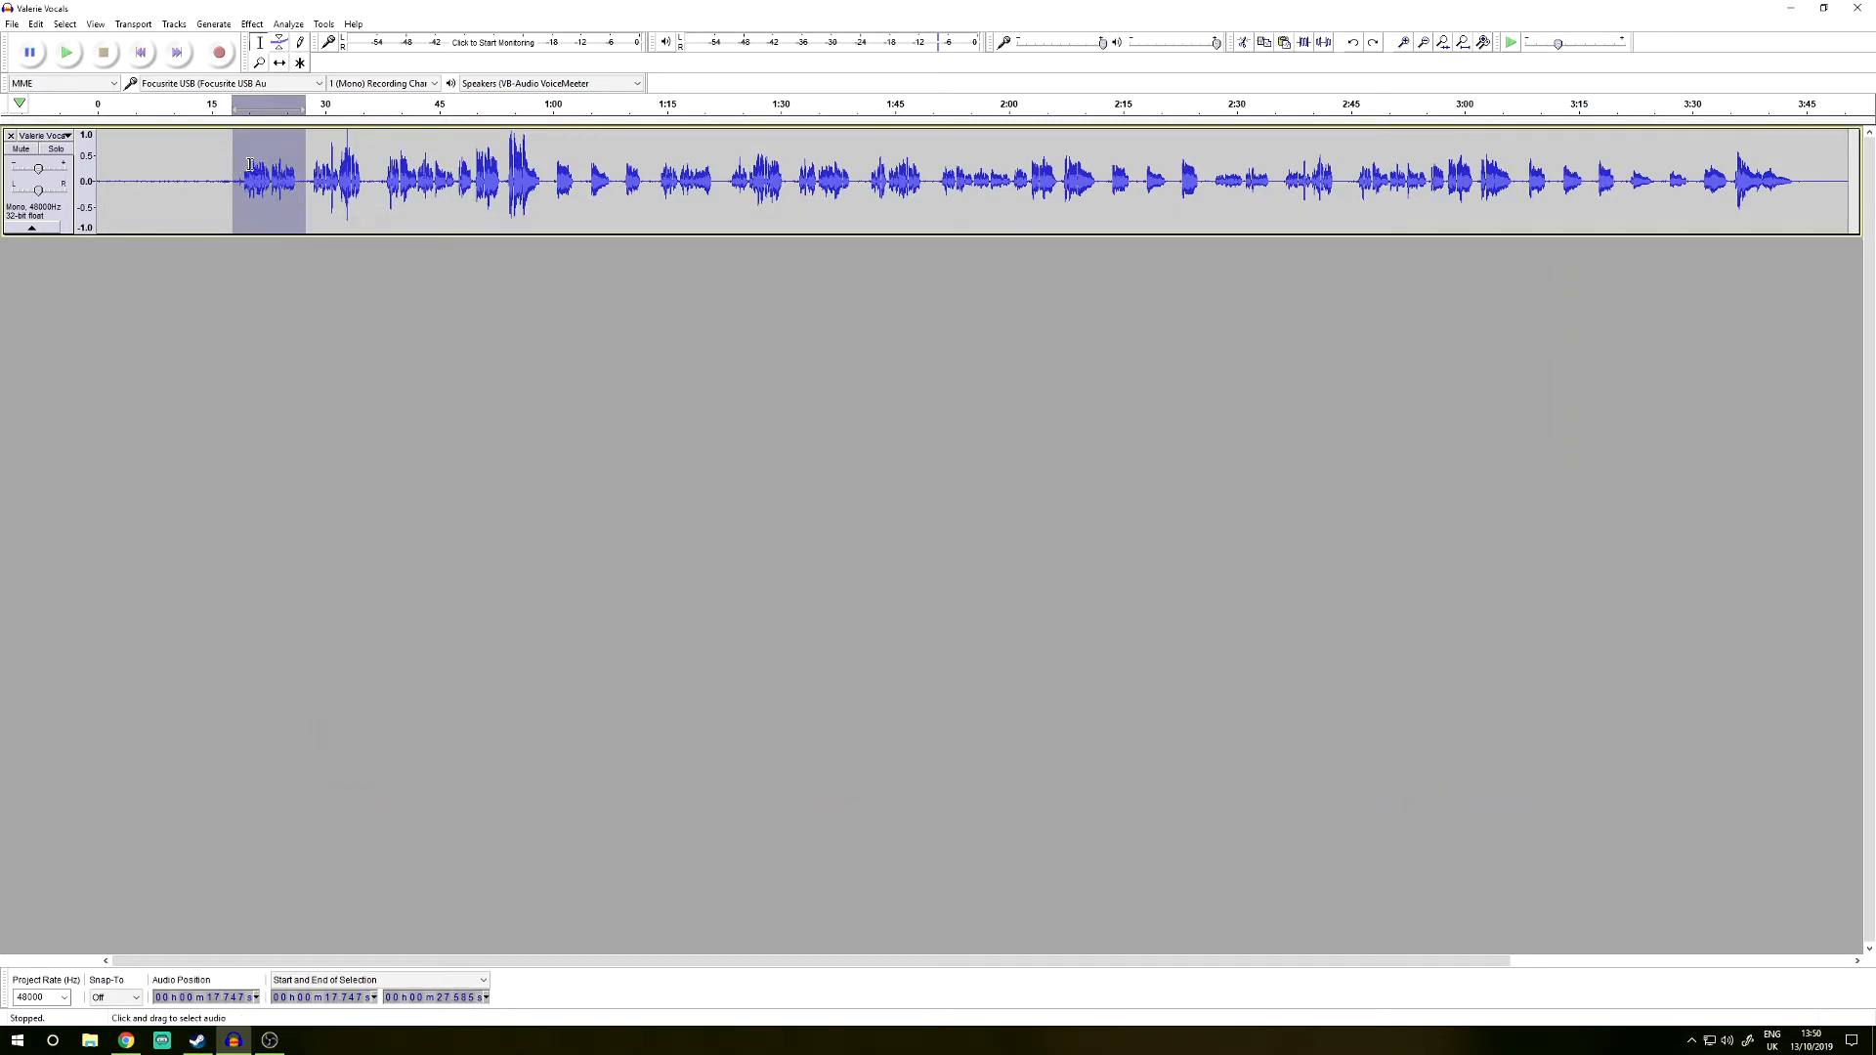
- Redo the equalization and play the vocals from about 18 s into the following unprocessed phrase
click(35, 24)
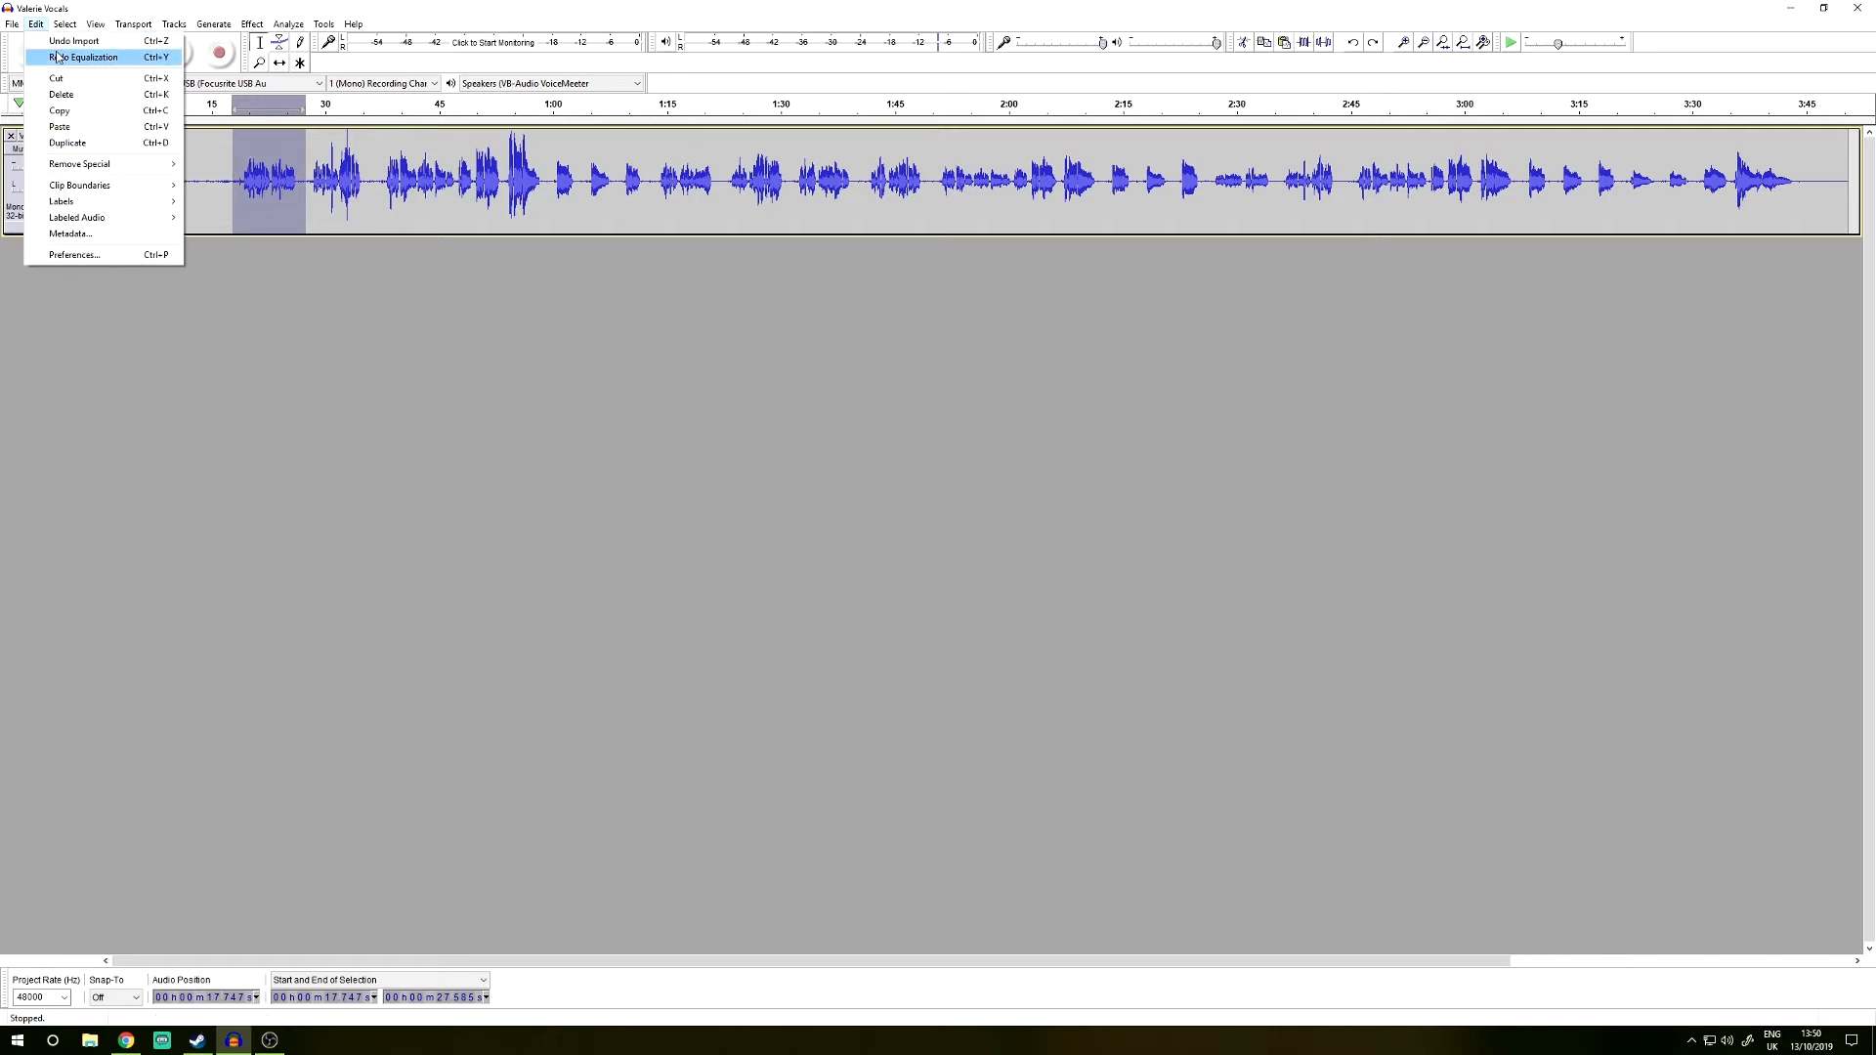
click(65, 58)
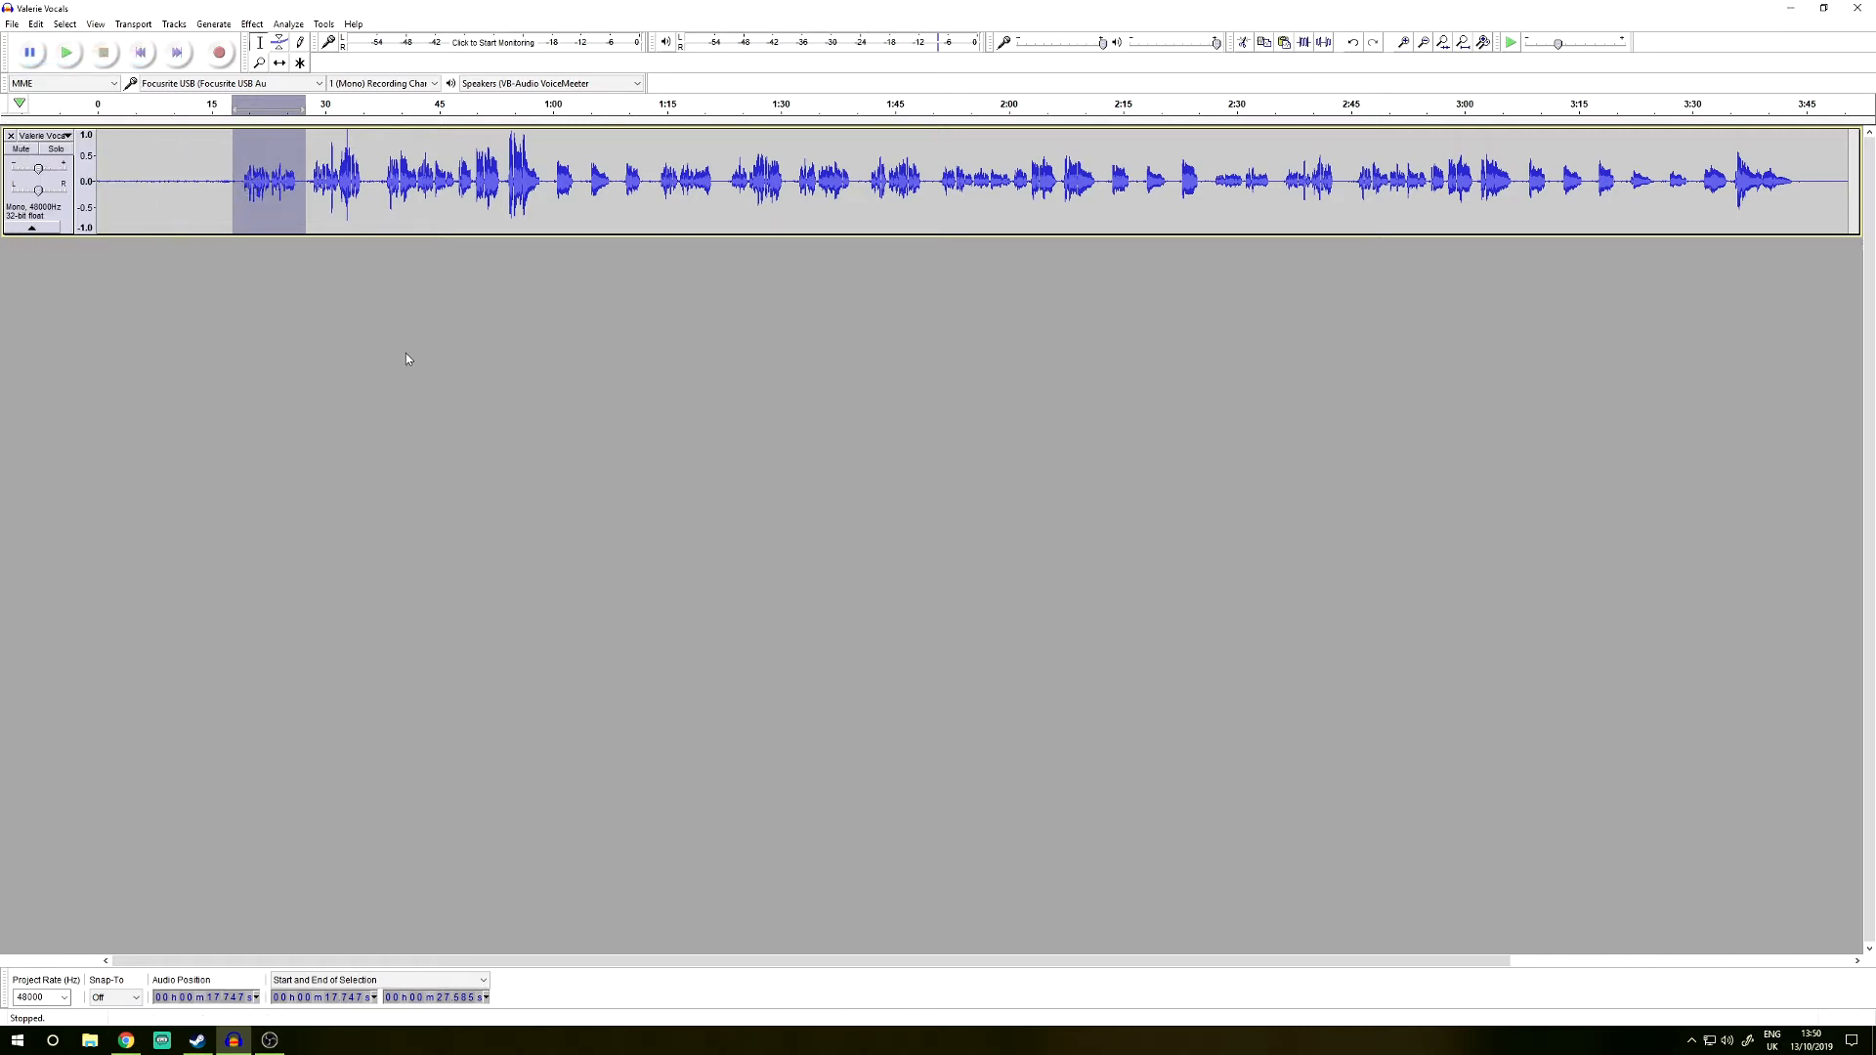
click(235, 176)
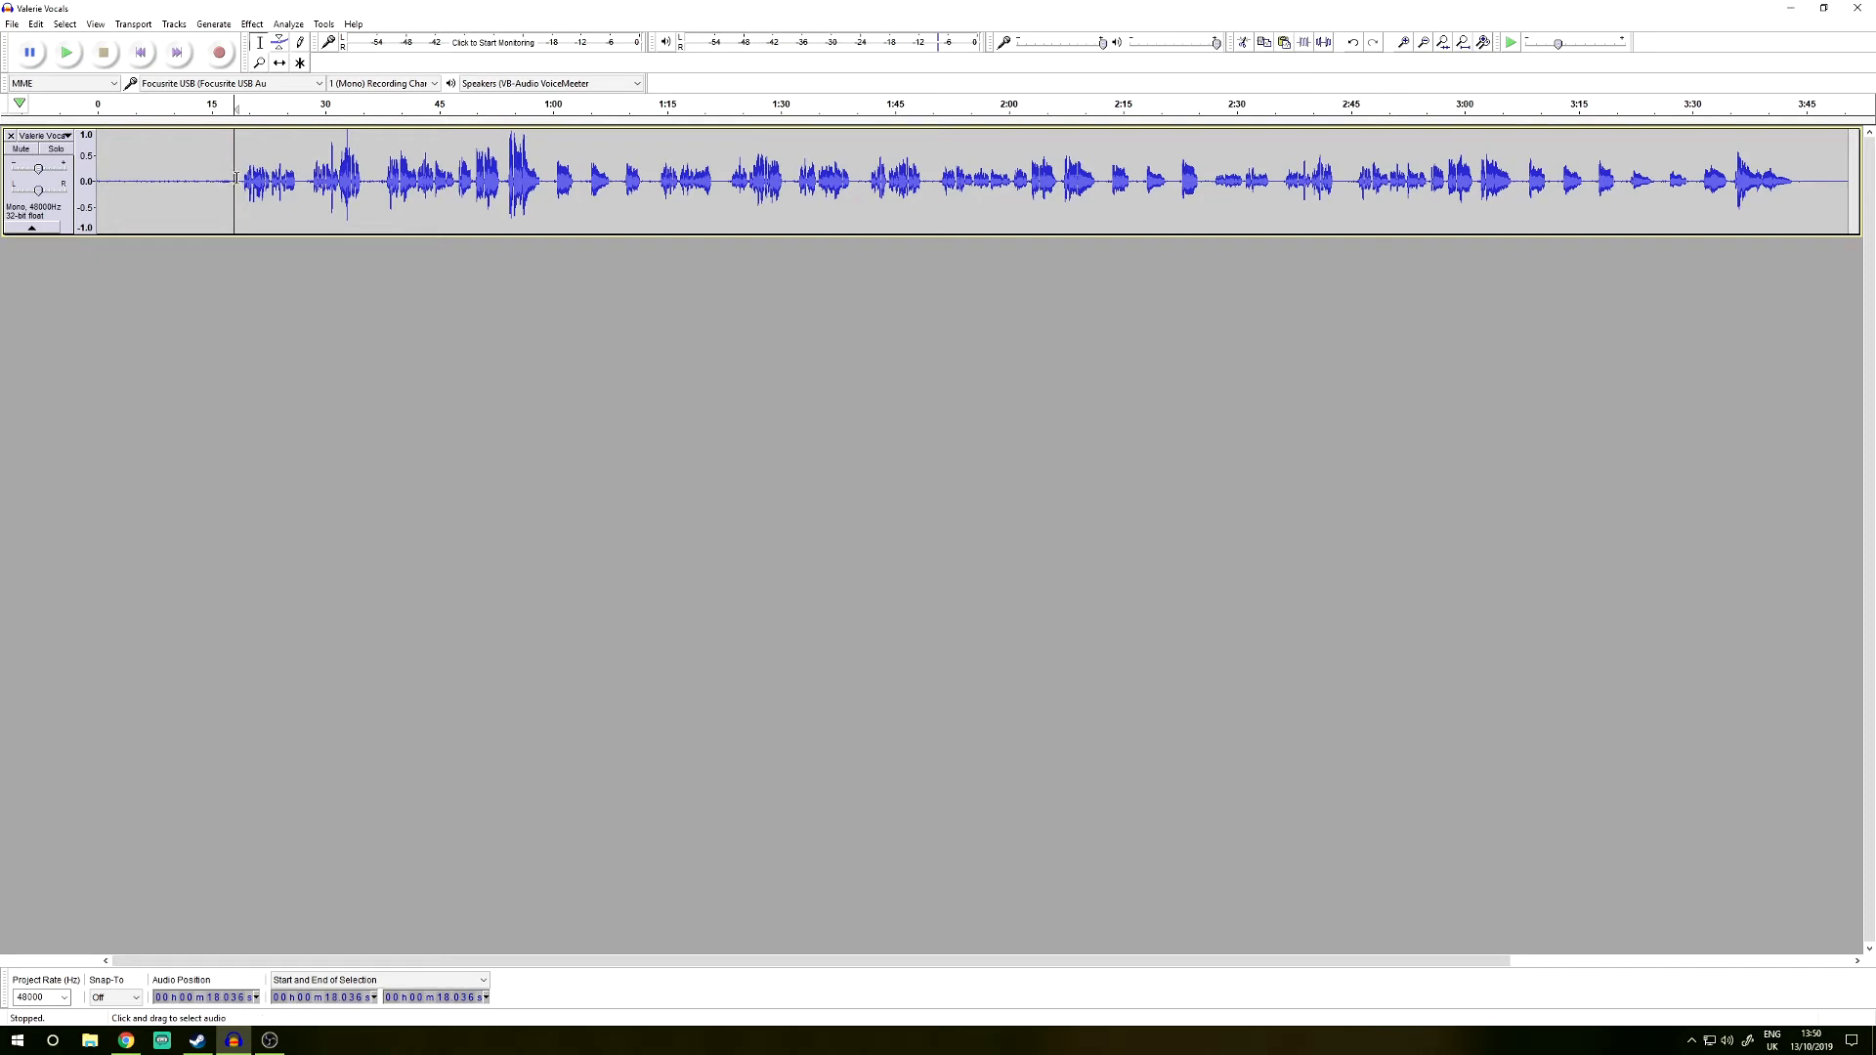
key(space)
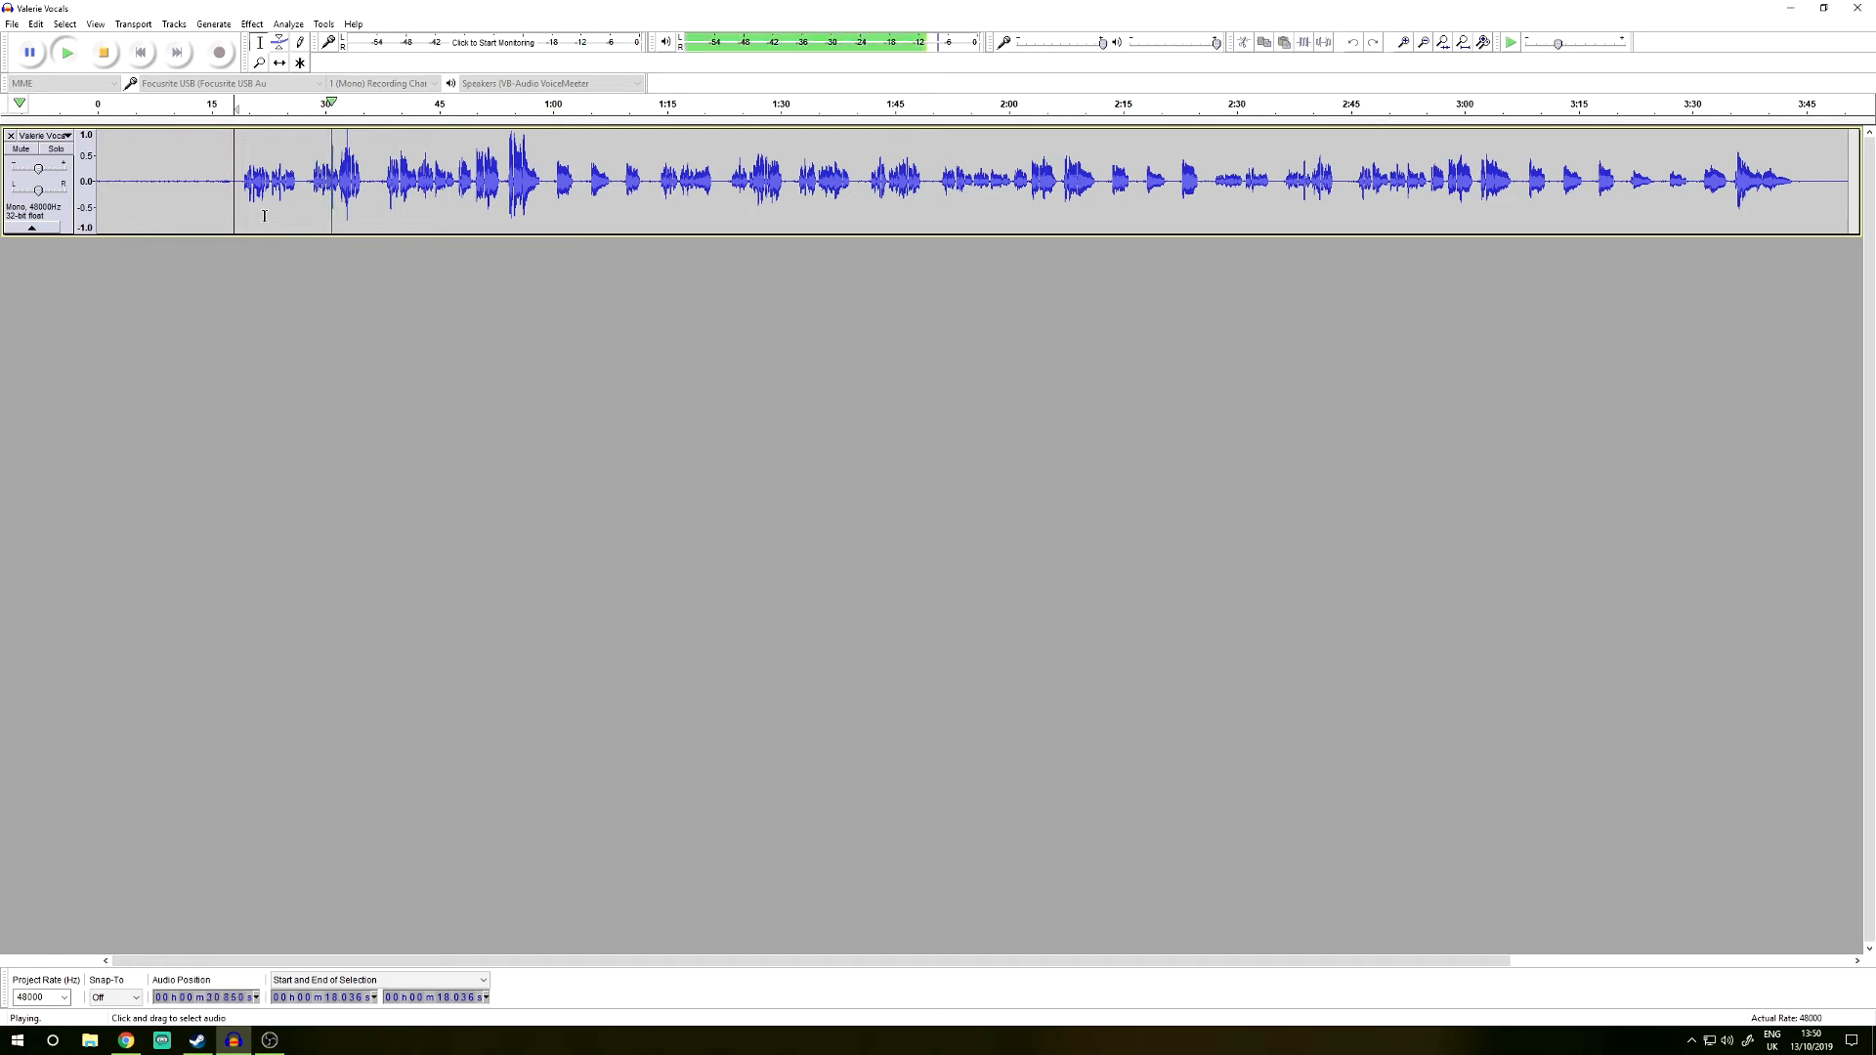
key(space)
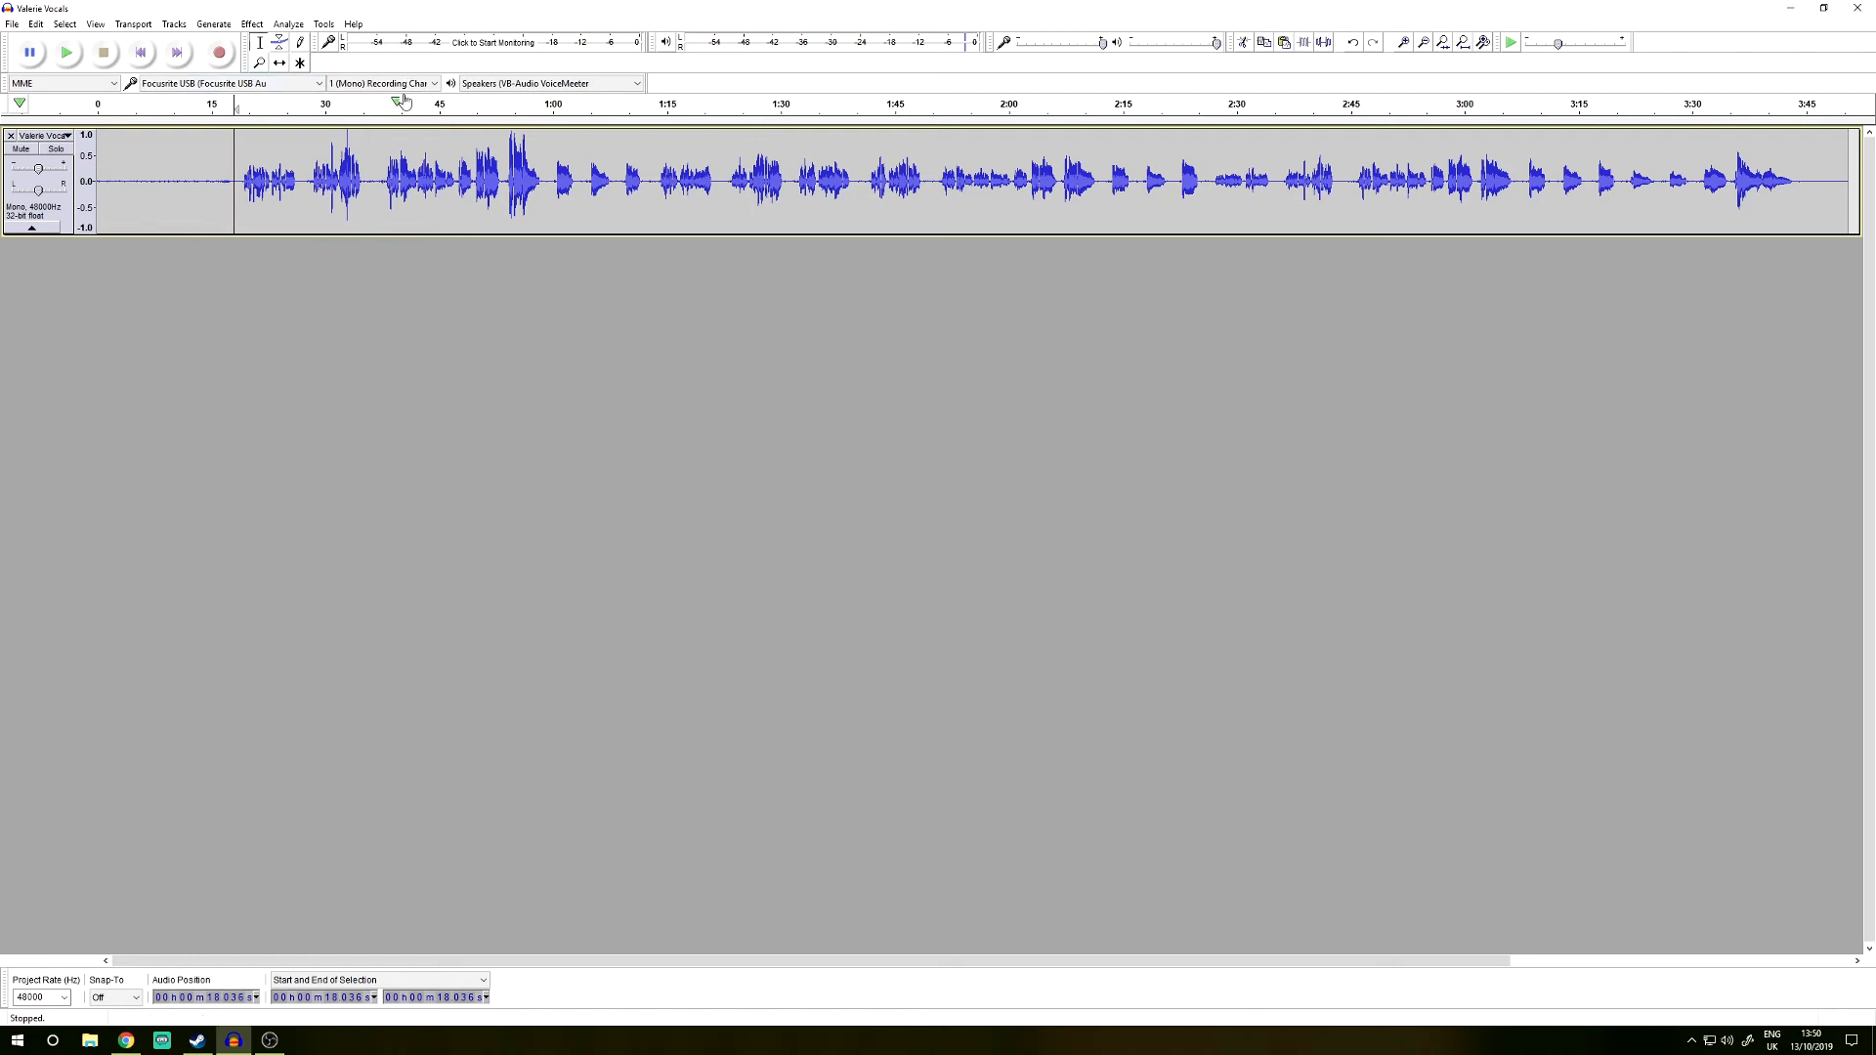
- Place the cursor at about 18.6 s, just before the first vocal phrase
click(246, 26)
click(252, 26)
click(252, 25)
click(251, 27)
click(239, 177)
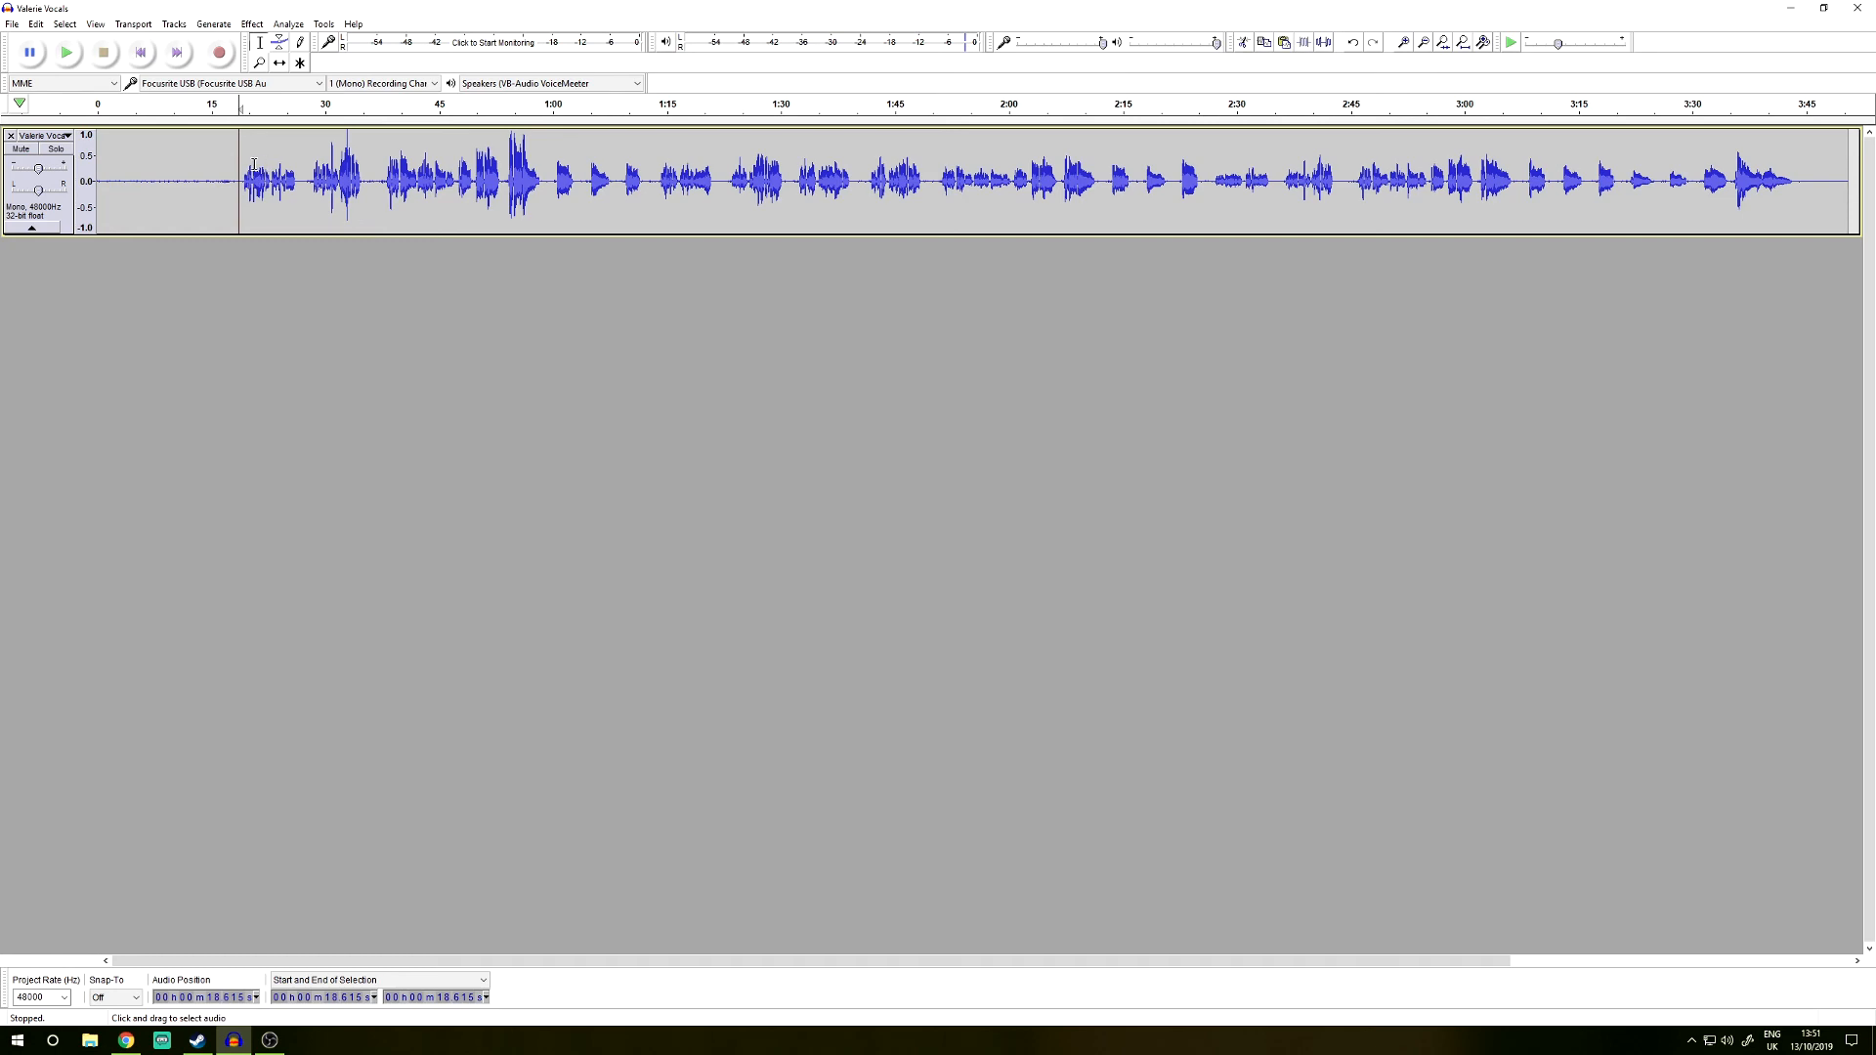